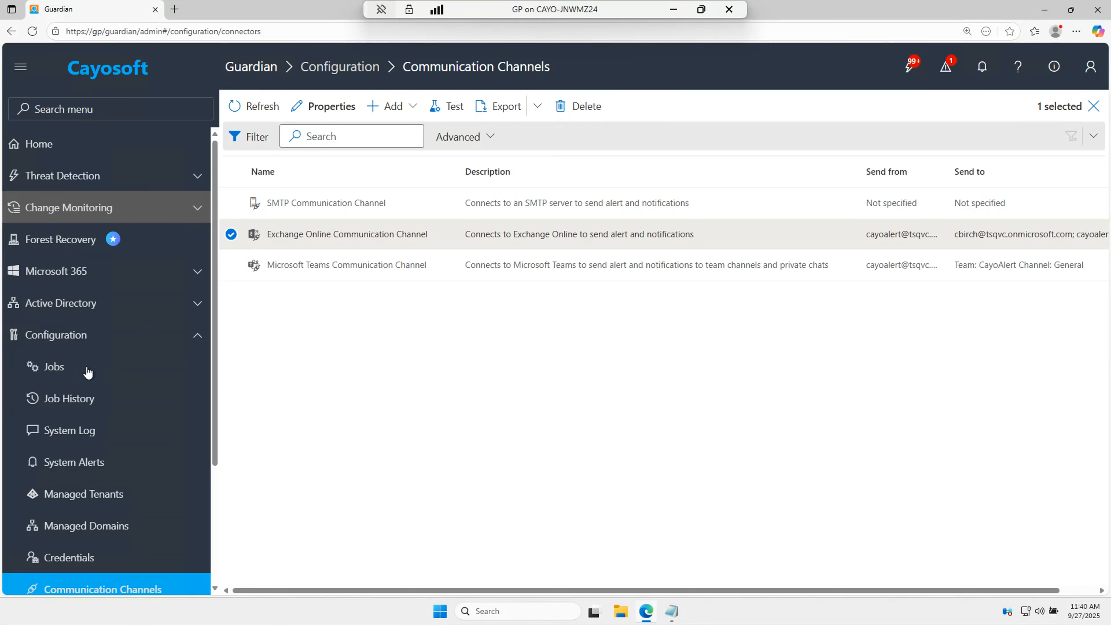
Step: Start a new Exchange Online communication channel from the Add list of channel types
click(89, 340)
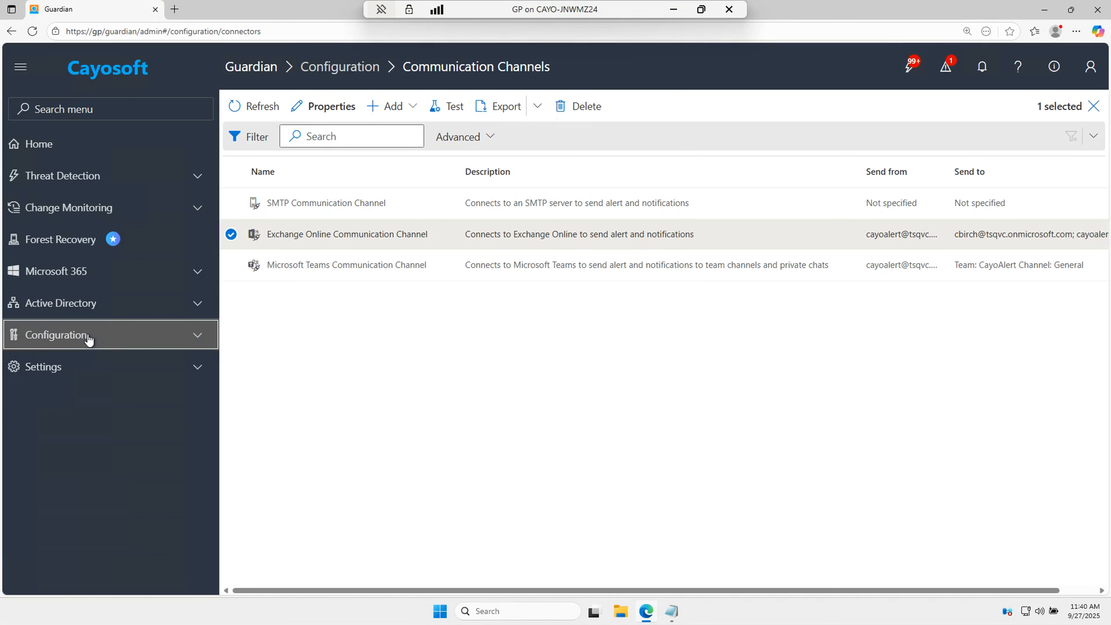
click(89, 340)
scroll(88, 340, down, 4)
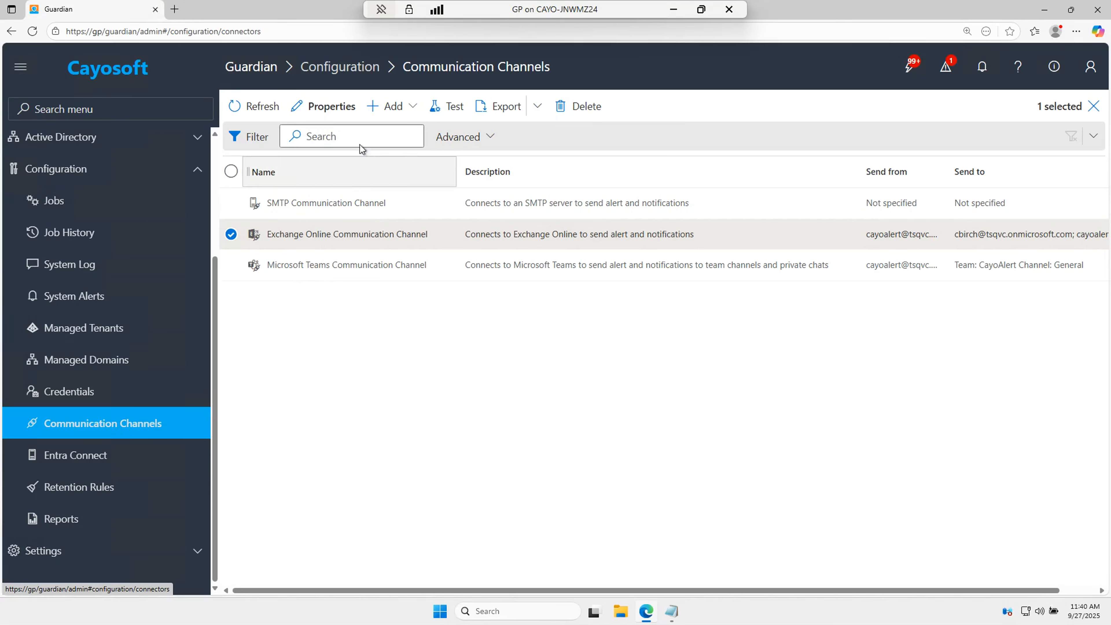
click(411, 108)
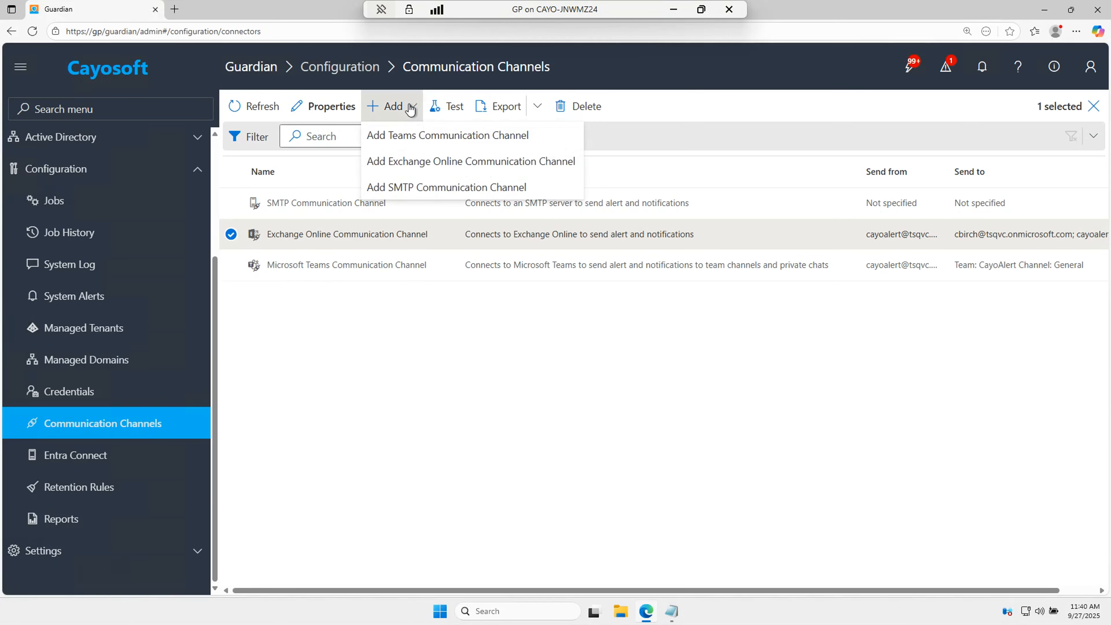
click(430, 169)
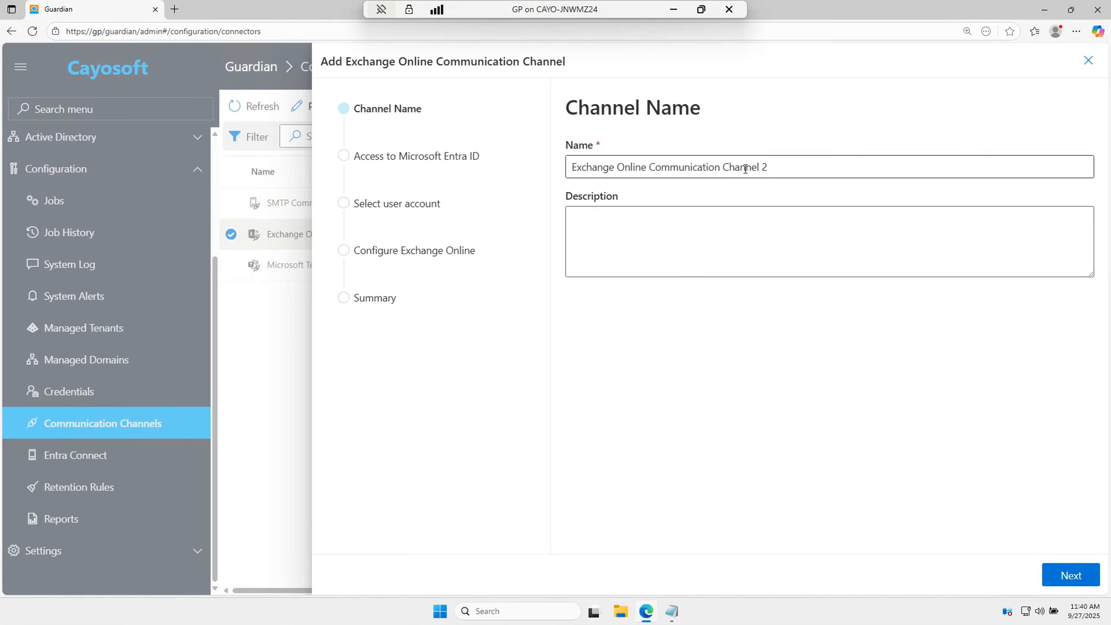
Step: Keep the default name 'Exchange Online Communication Channel 2' and copy the admin address from Notepad
click(1087, 577)
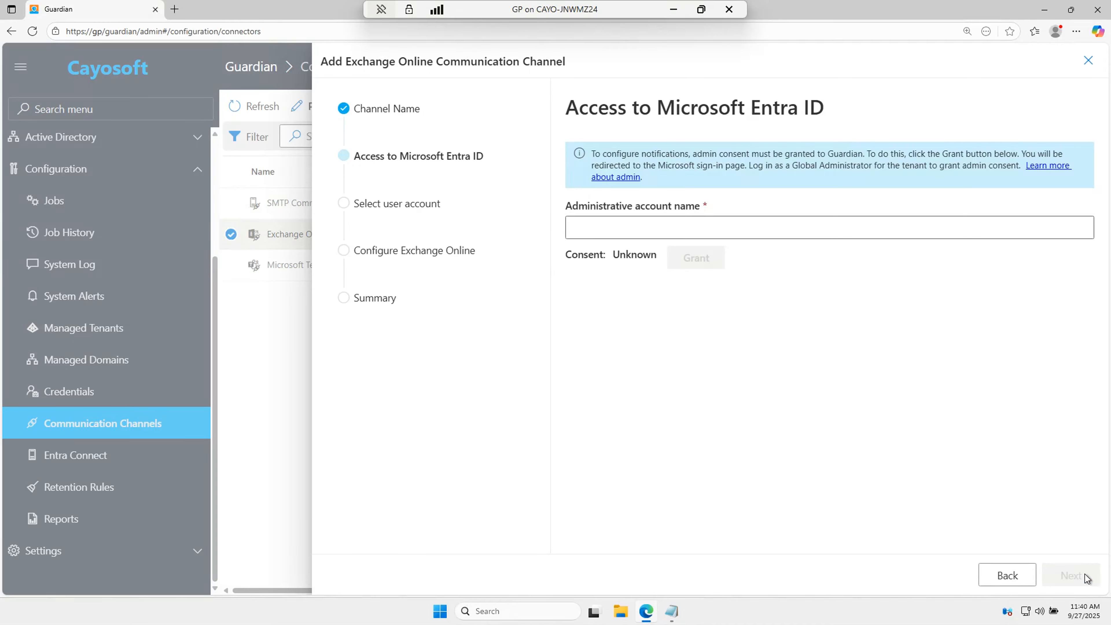
click(678, 613)
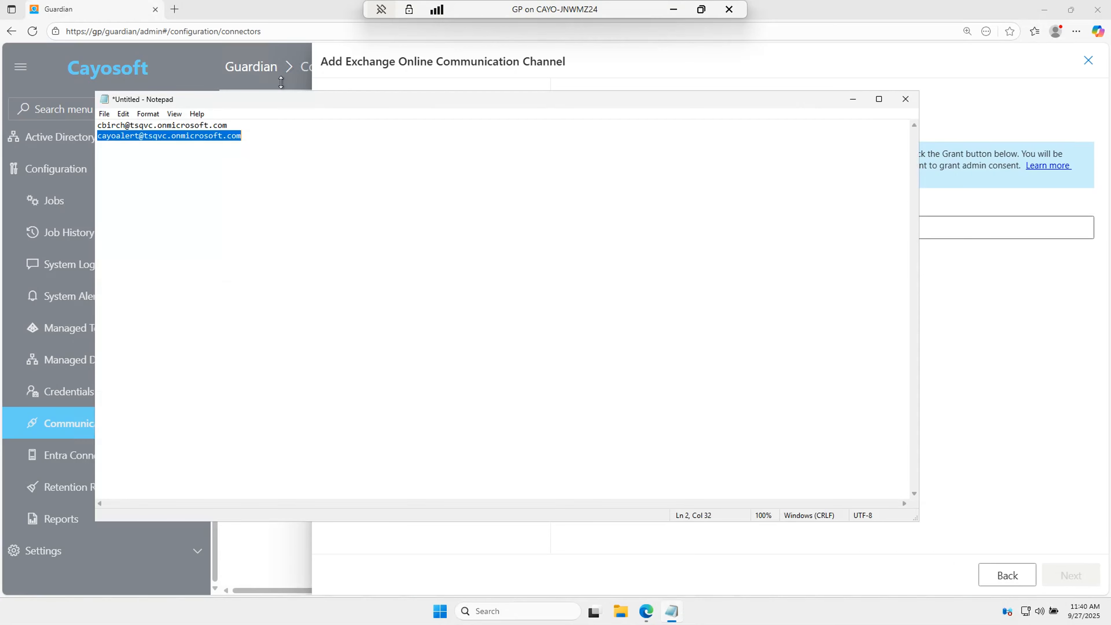
drag(243, 124, 93, 127)
right_click(225, 127)
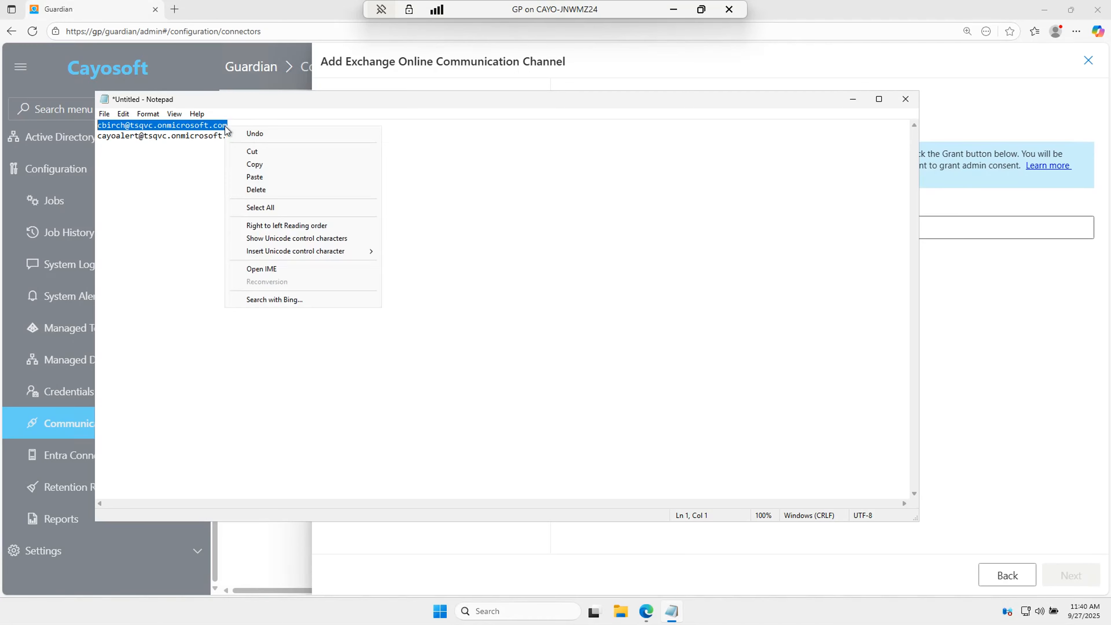
click(266, 165)
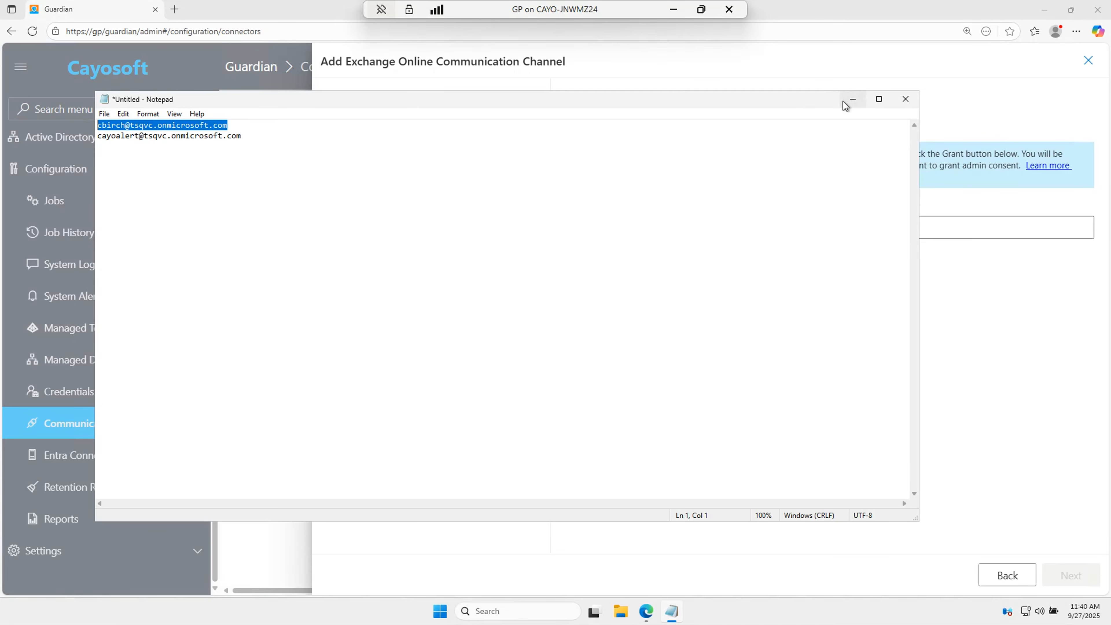
click(853, 99)
Step: Paste the admin address as Administrative account name and grant its admin consent
click(628, 219)
right_click(625, 218)
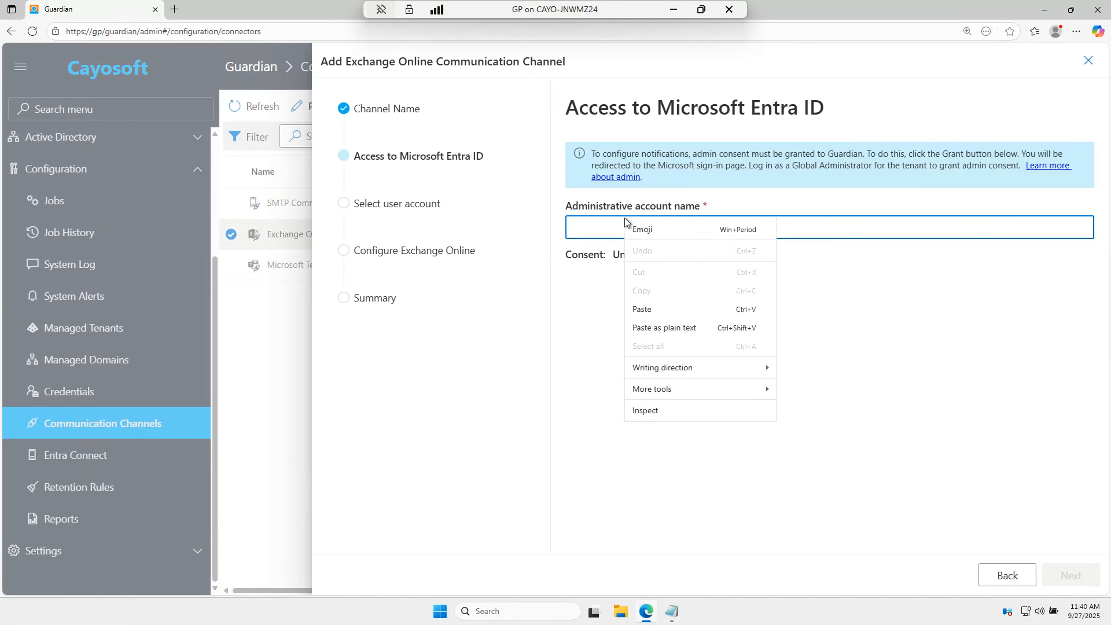
click(663, 309)
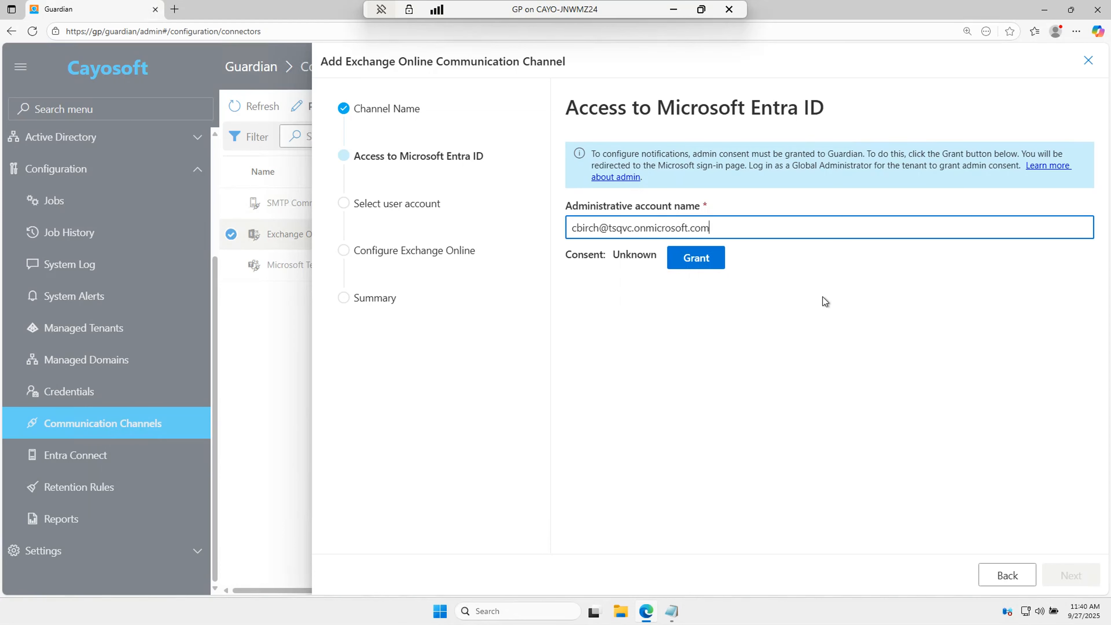
click(703, 263)
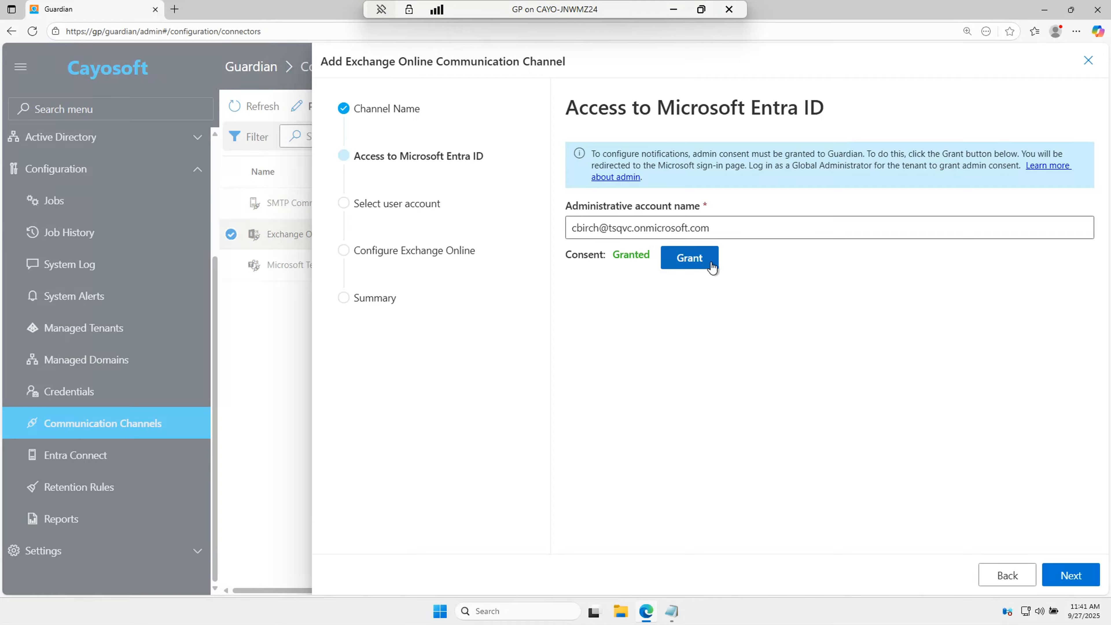
click(1072, 575)
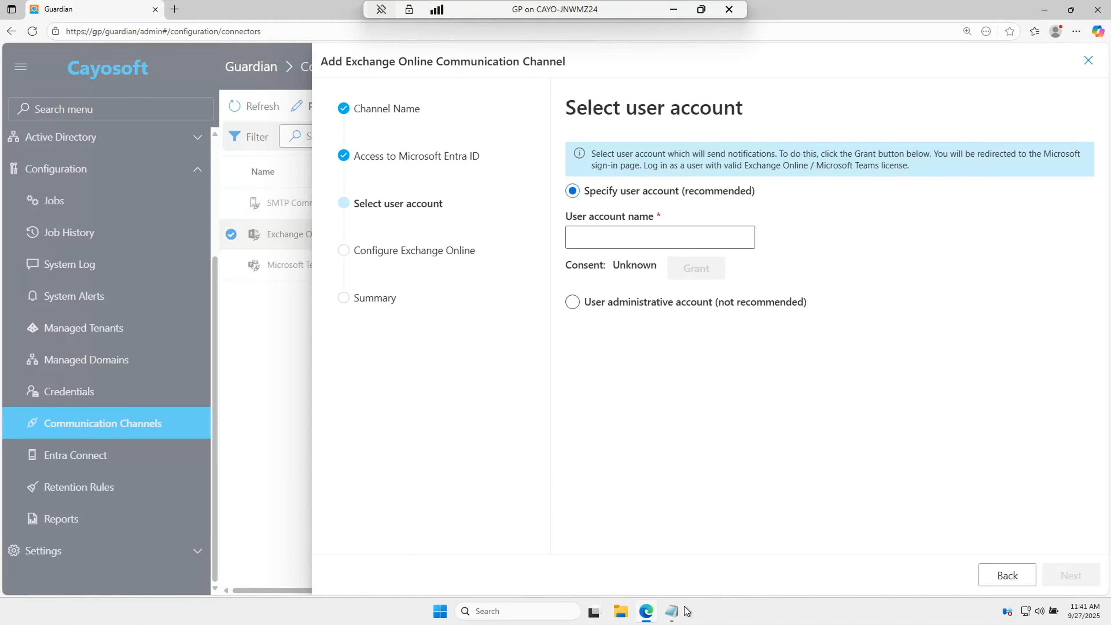
Step: Copy the sender account address from the second line of the Notepad notes
mouse_move(682, 614)
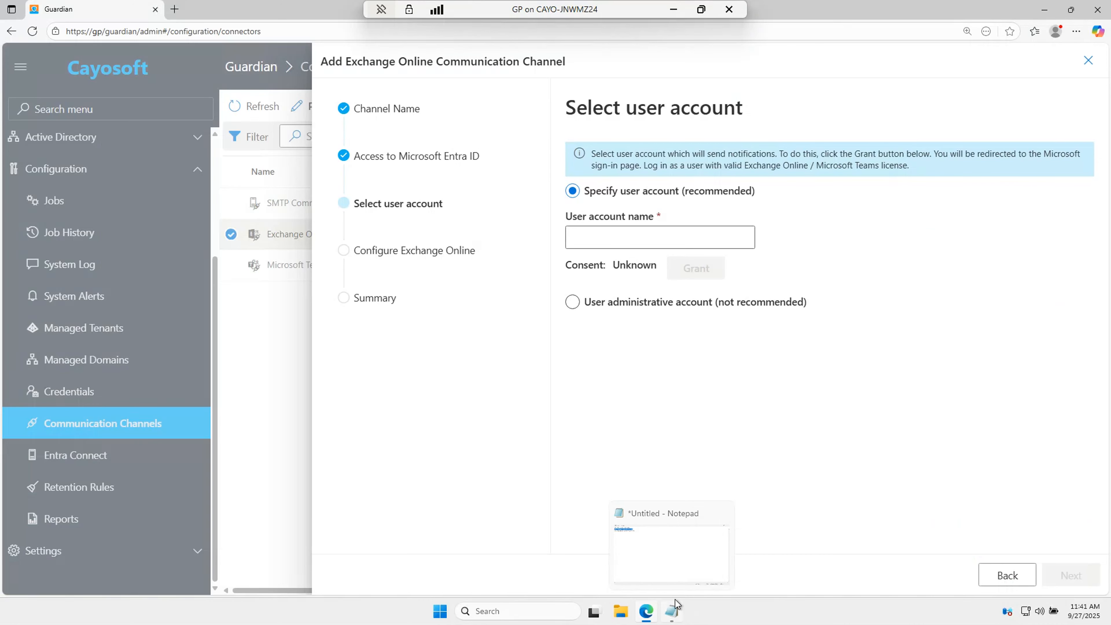
click(659, 602)
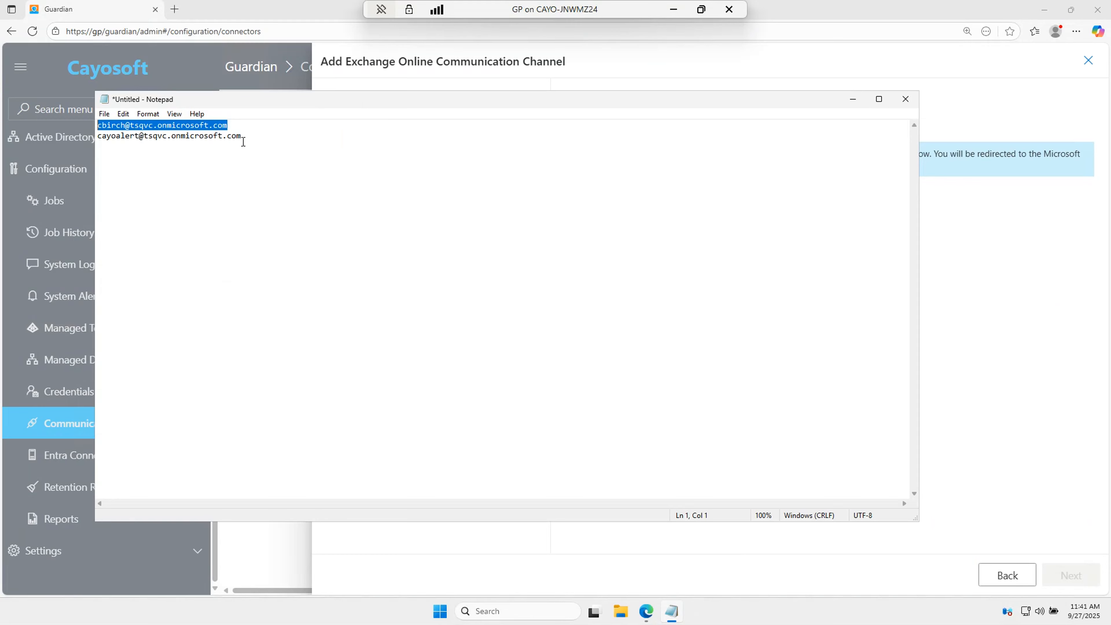
drag(242, 137, 97, 137)
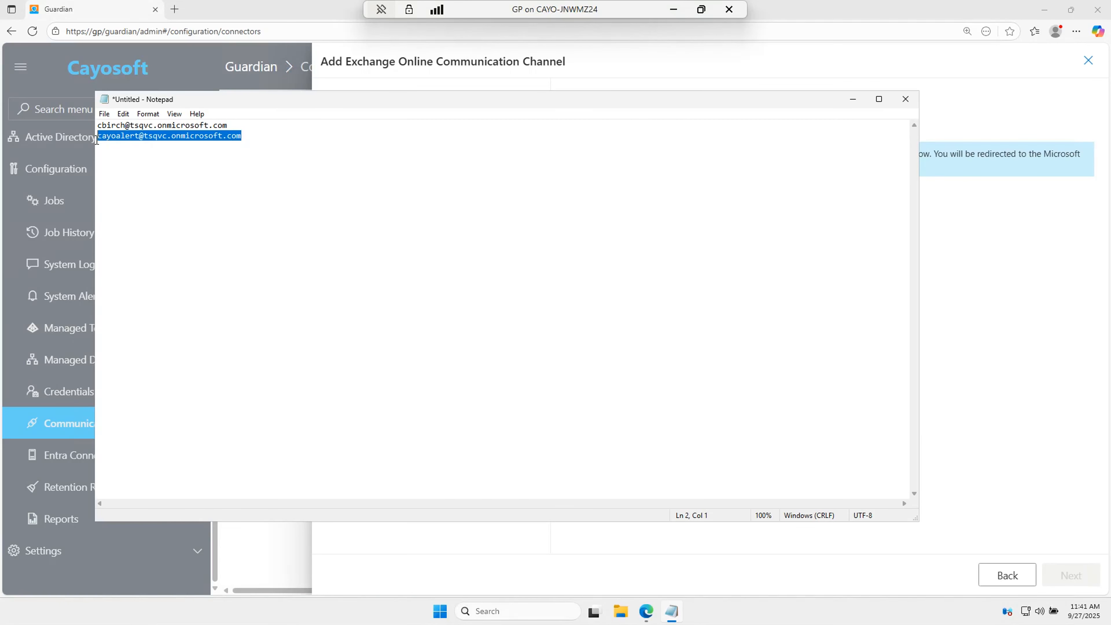
right_click(207, 138)
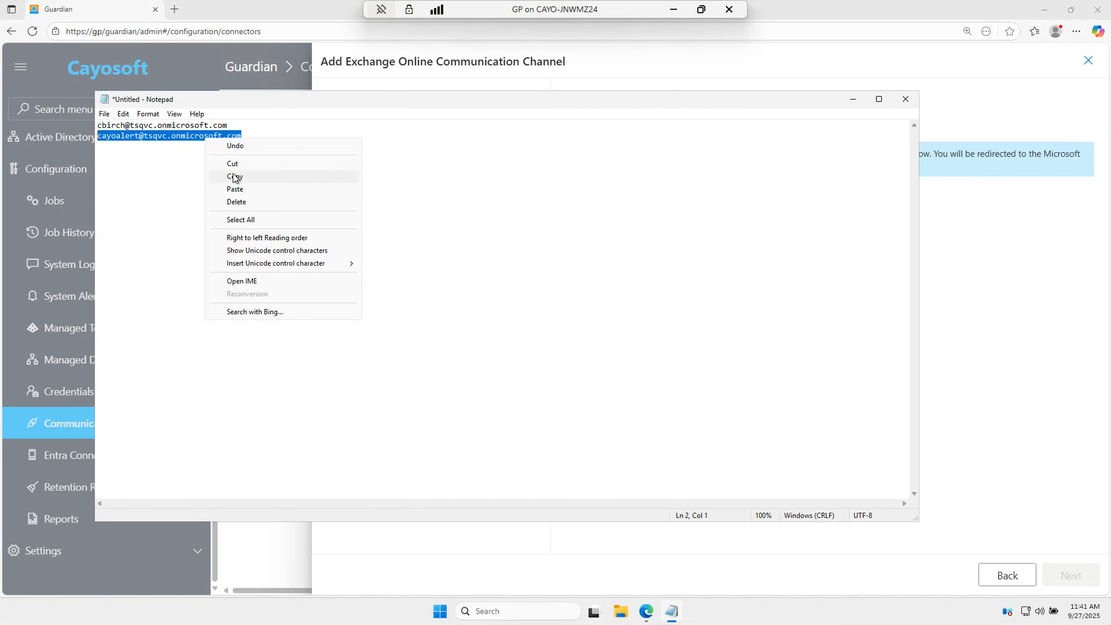
click(242, 175)
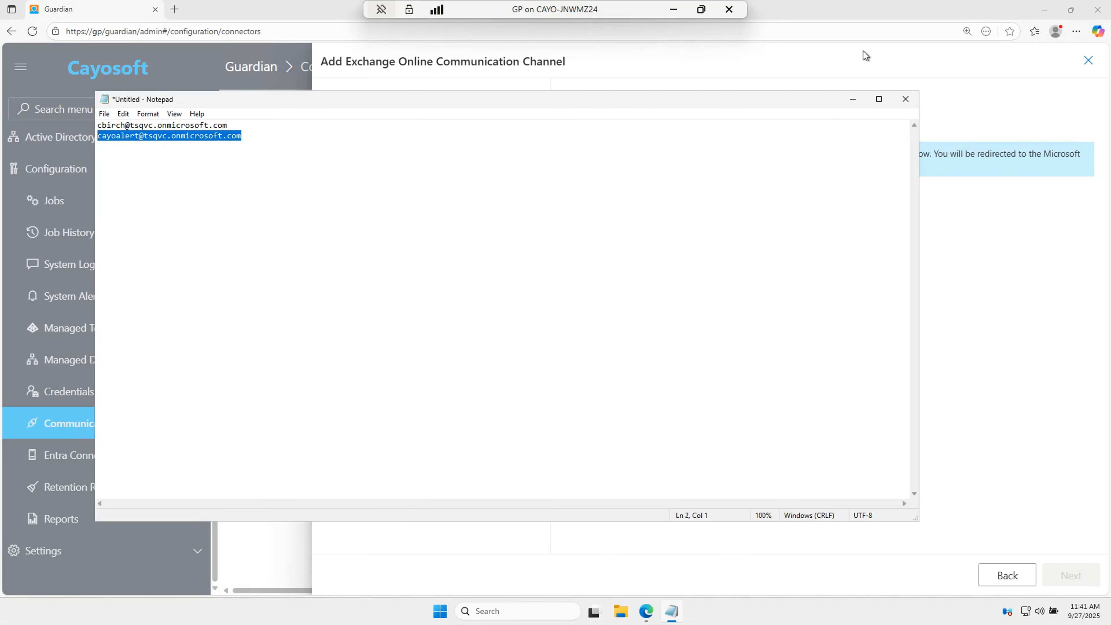
click(853, 99)
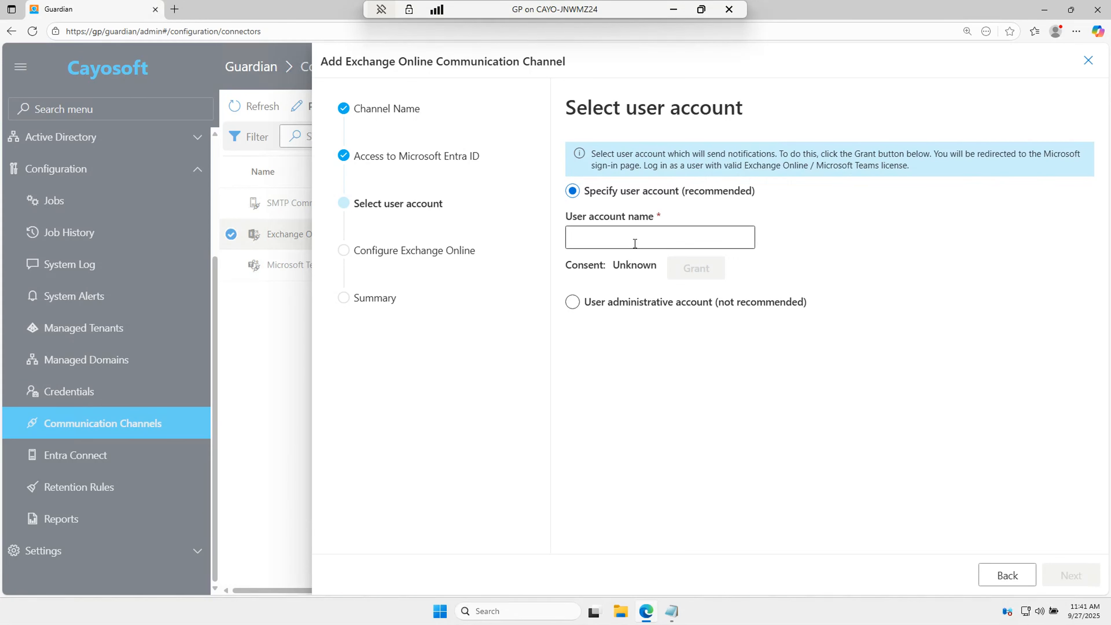
Step: Paste the sender address as User account name, grant consent, and sign in with its password
click(594, 240)
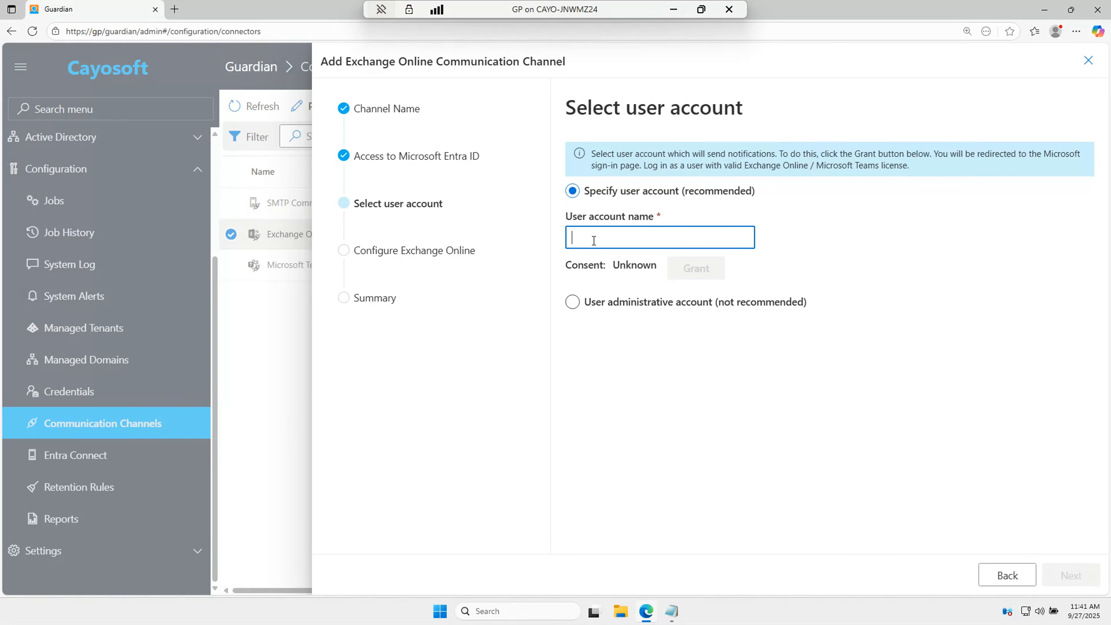
right_click(594, 241)
click(630, 333)
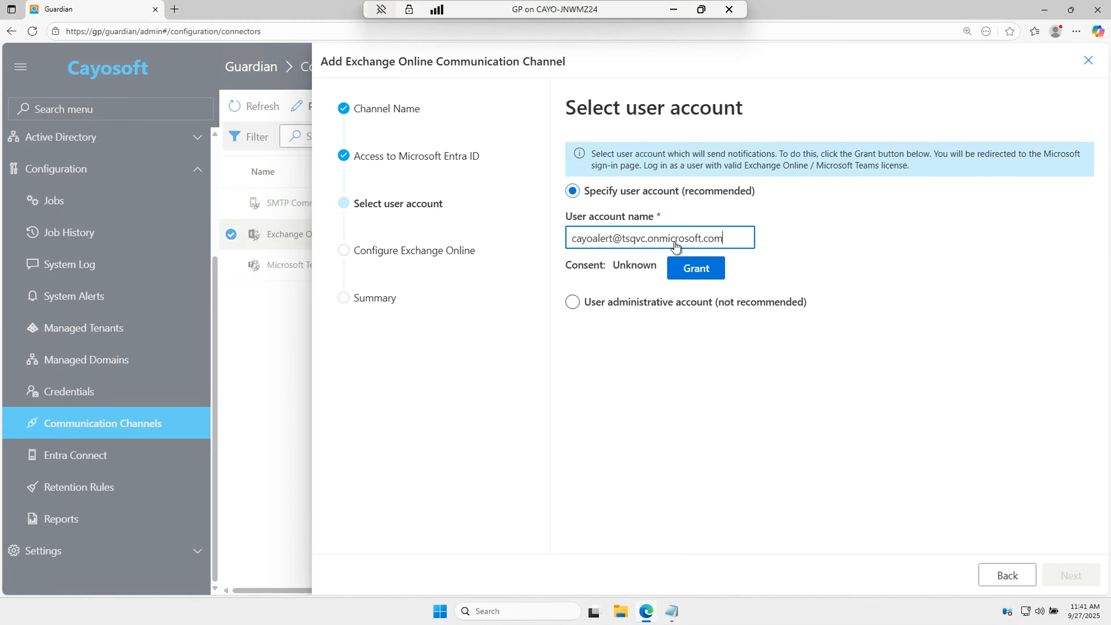
click(702, 274)
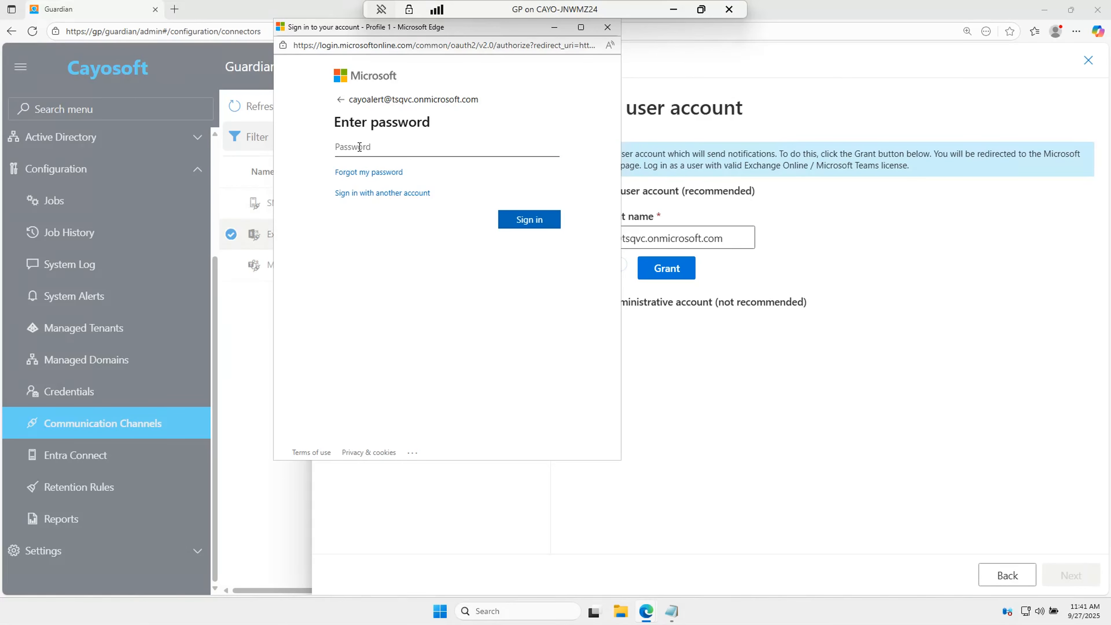
text(•••••••••••••••)
click(537, 220)
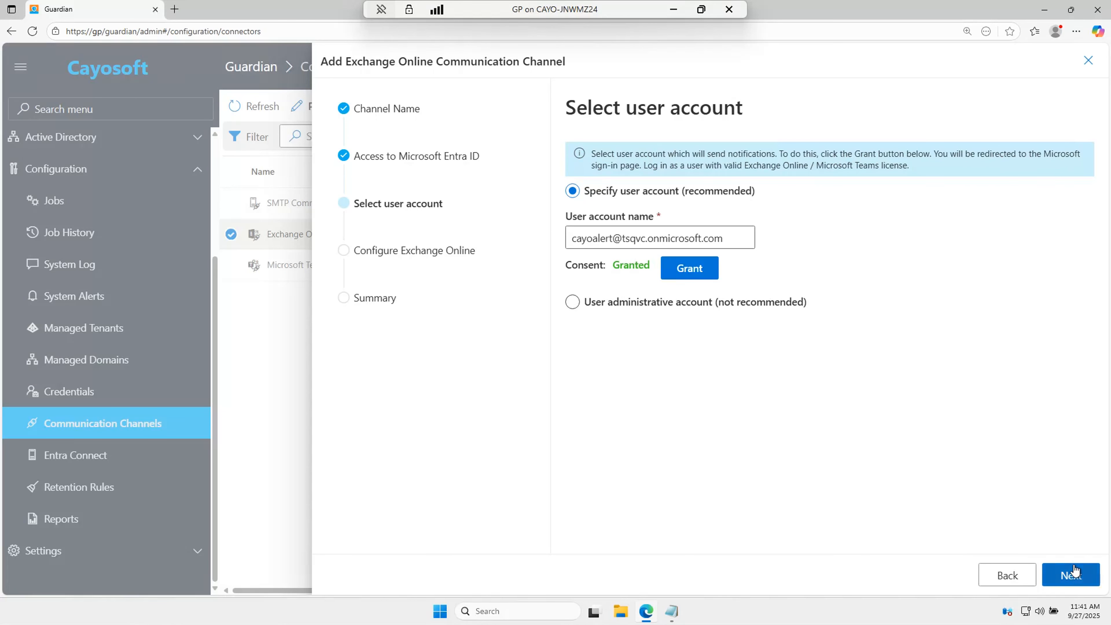
Step: Add an empty recipient entry and copy the administrator's address from the notes
click(1075, 572)
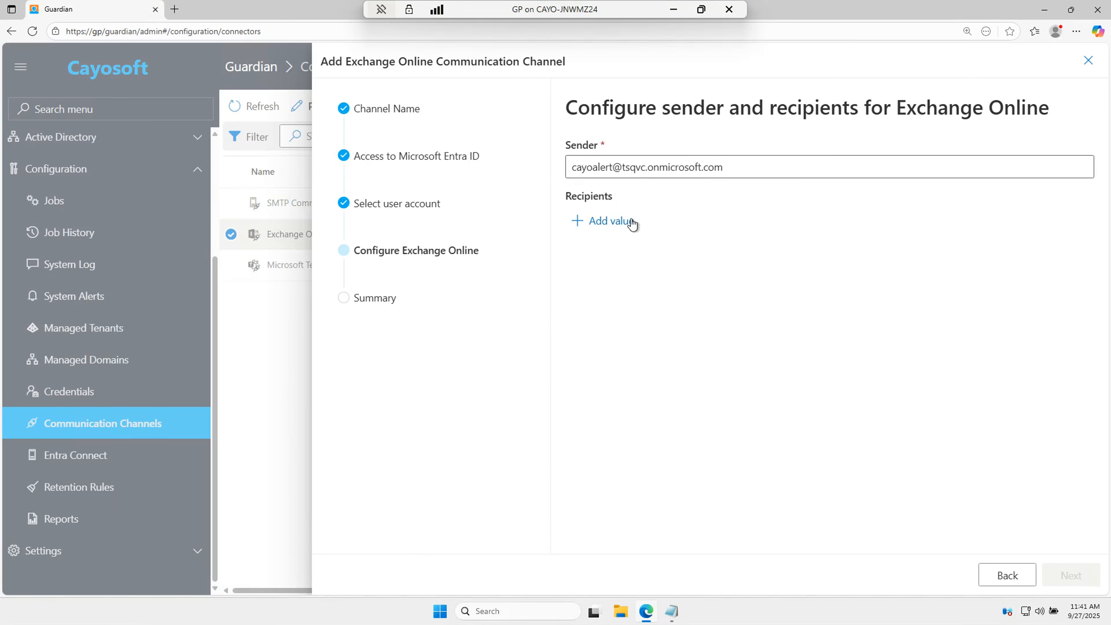
click(611, 224)
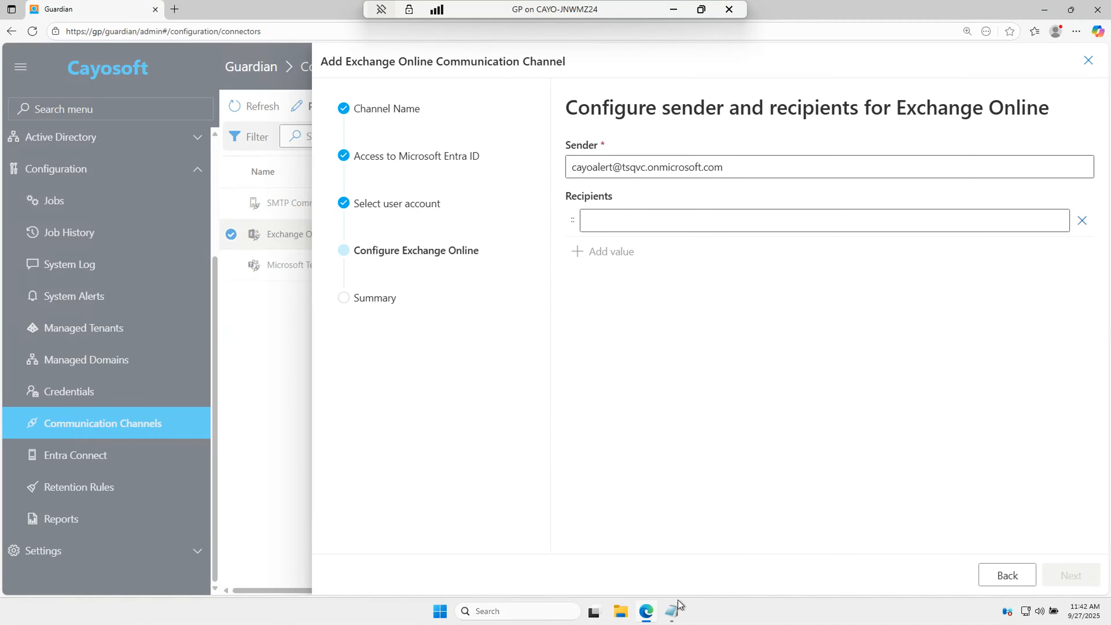
click(678, 608)
click(249, 124)
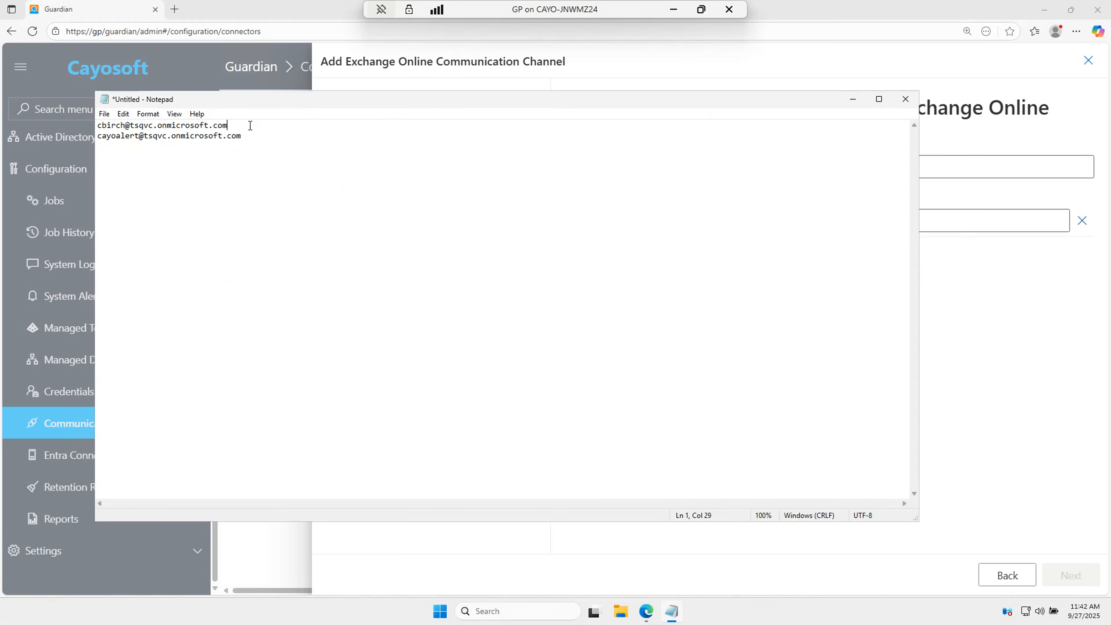
double_click(136, 132)
drag(227, 125, 98, 125)
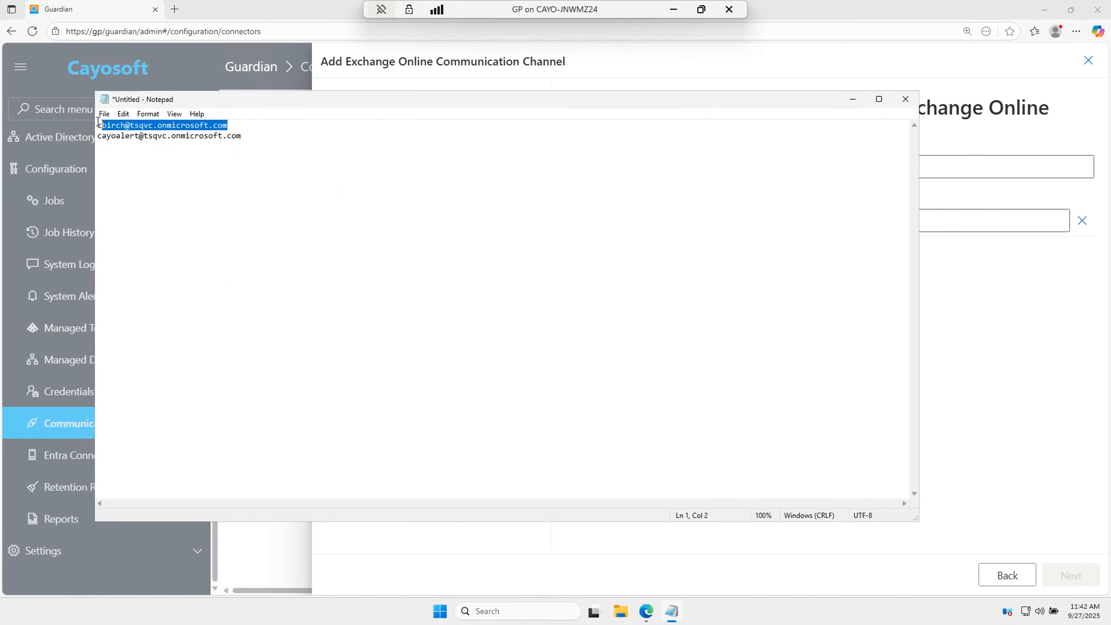
right_click(184, 125)
click(226, 163)
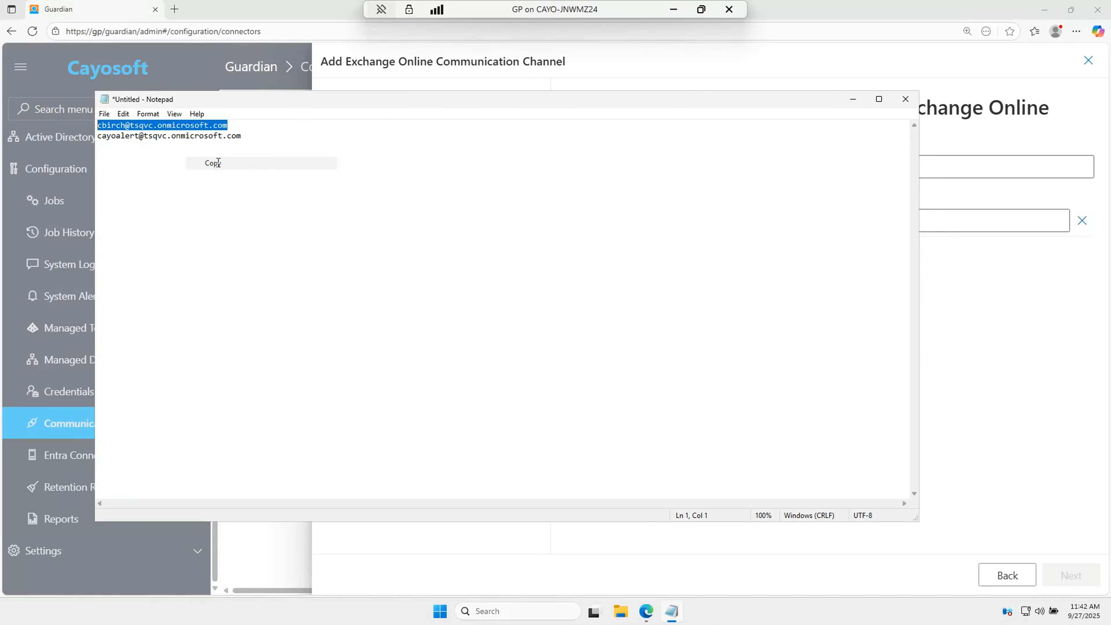
click(853, 99)
Step: Paste the administrator's e-mail address as the recipient and commit the entry
click(743, 222)
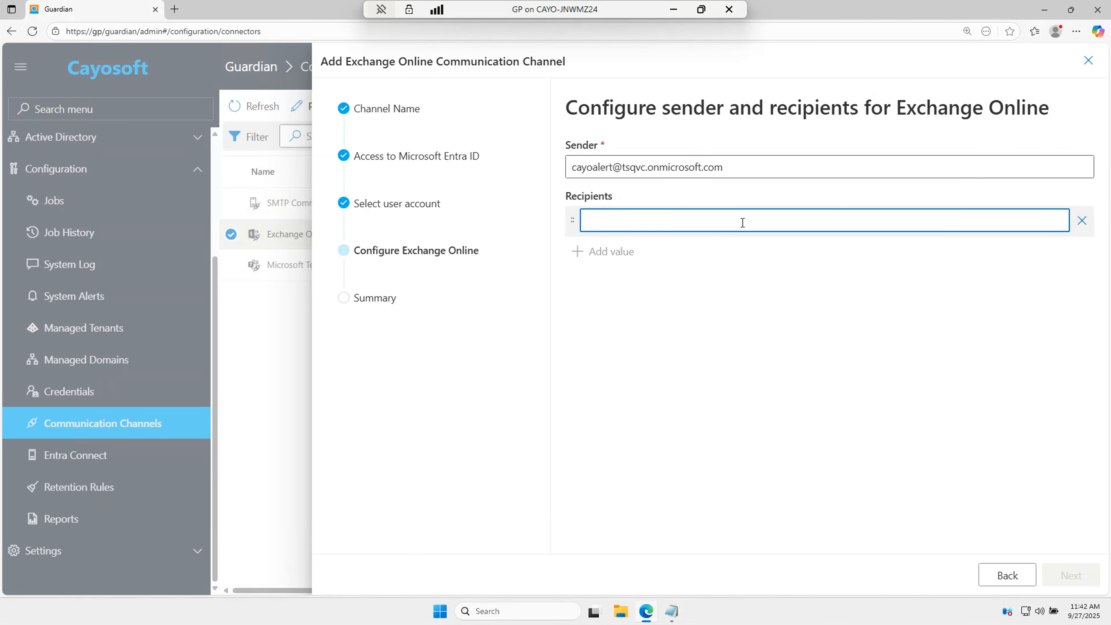
key(ctrl+v)
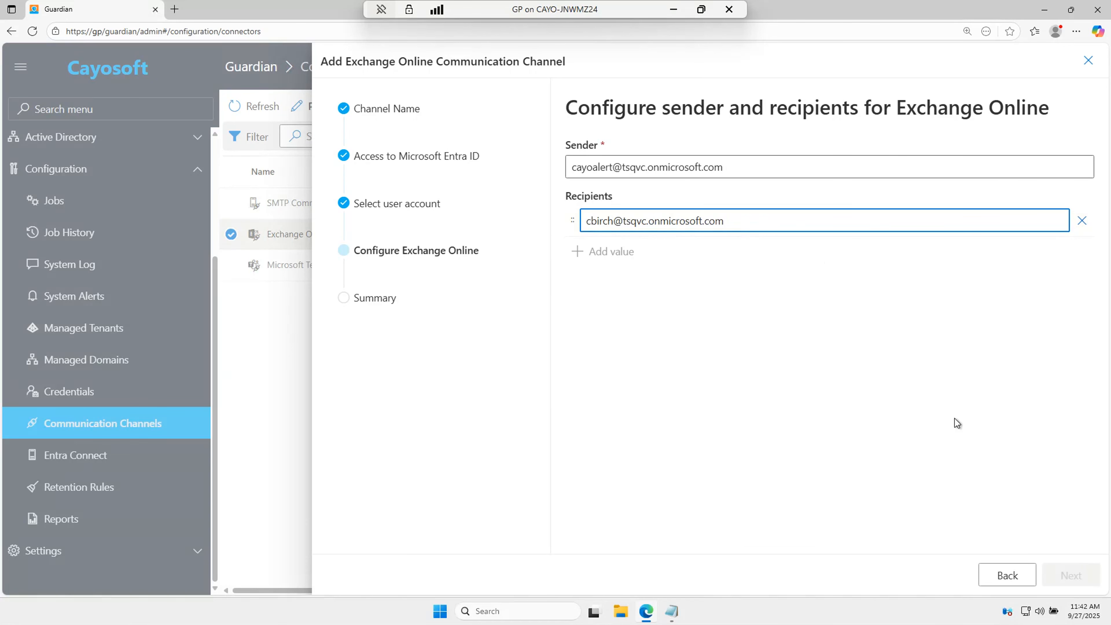
click(700, 266)
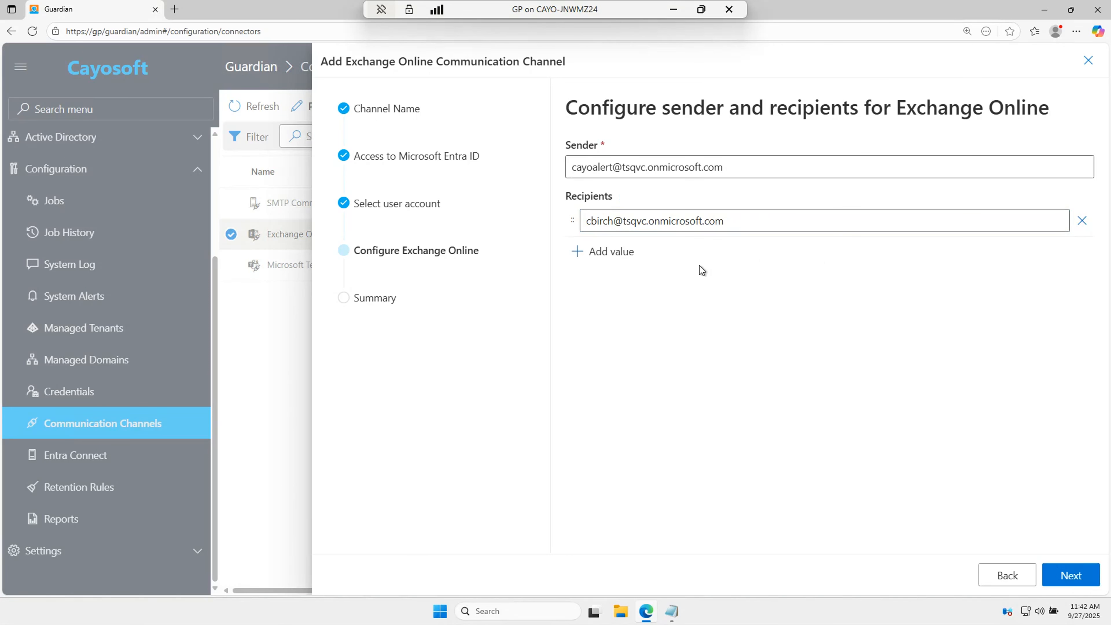
Step: Review the Summary and close the wizard, saving Exchange Online Communication Channel 2
click(1076, 575)
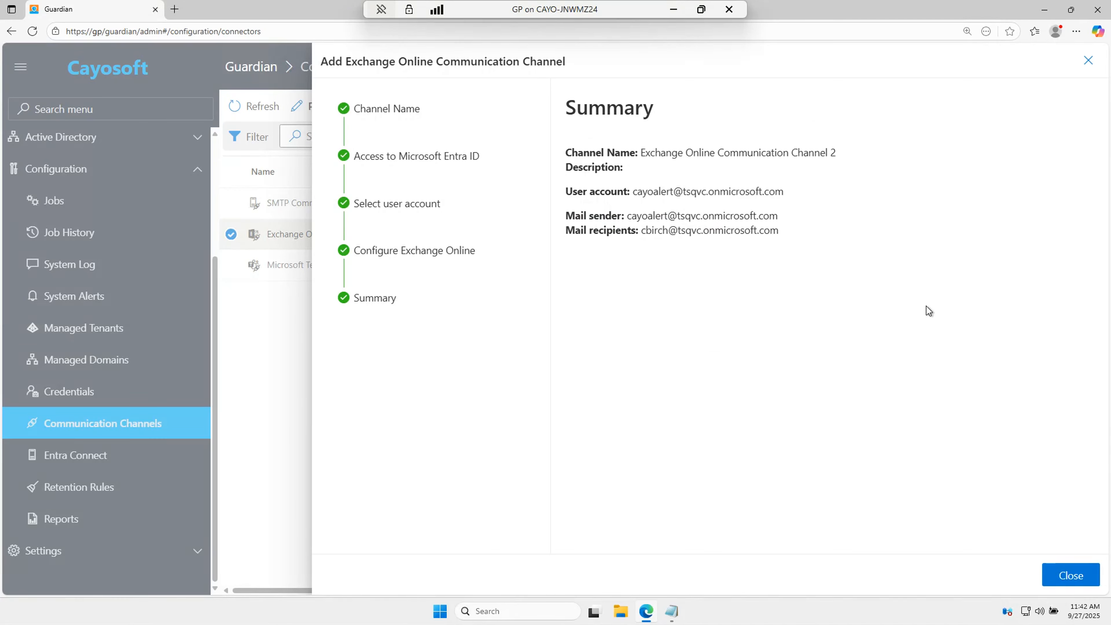
click(1083, 575)
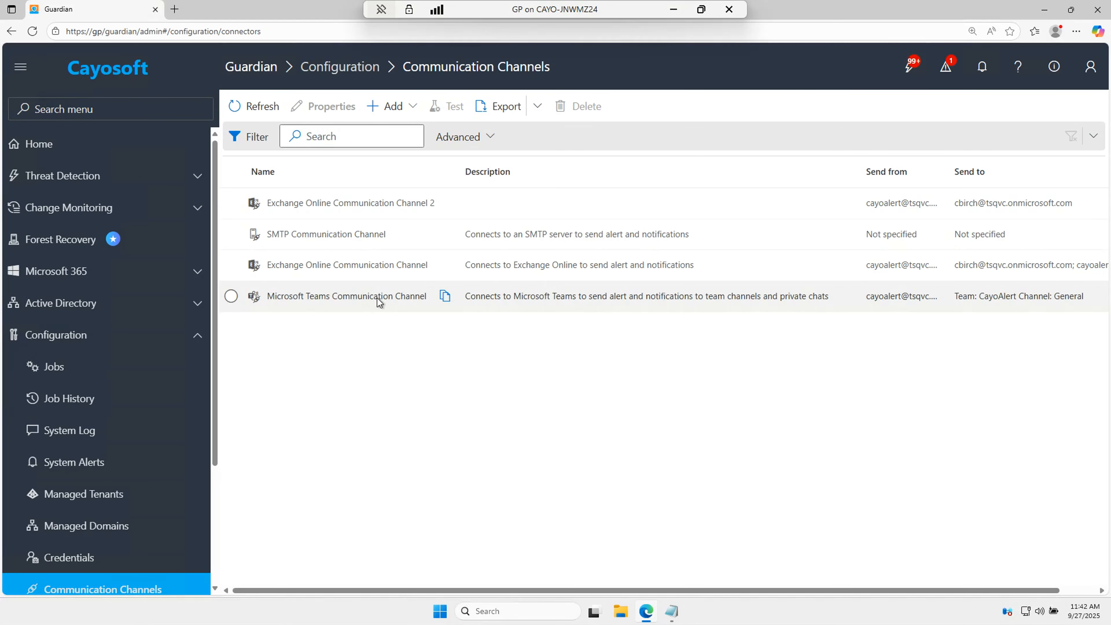
Step: Open the Add dropdown in the Communication Channels toolbar
click(405, 115)
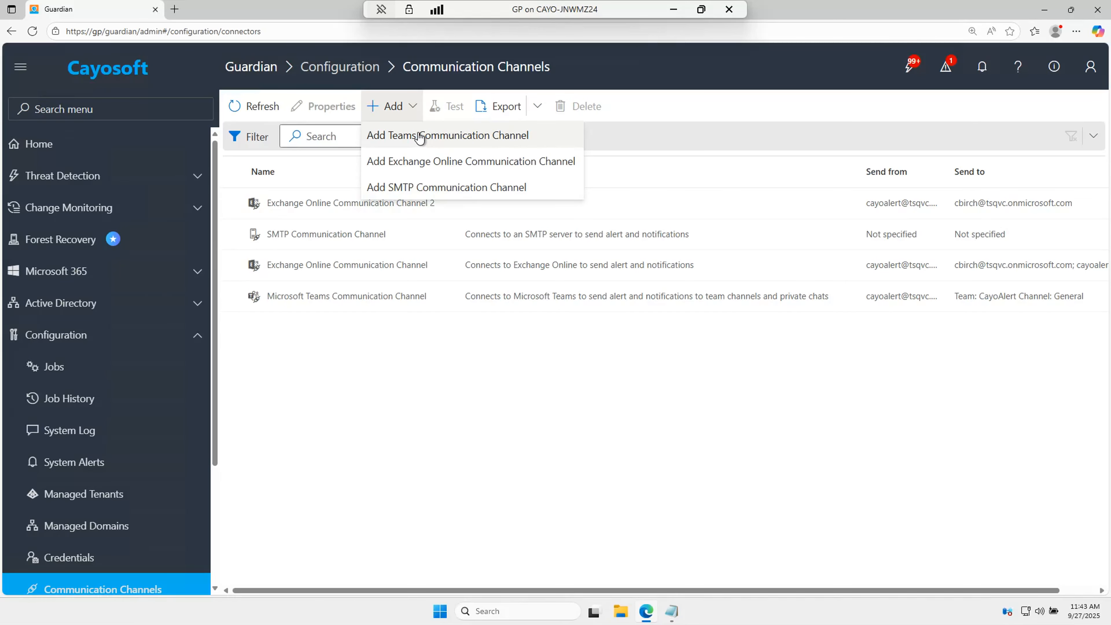
Step: Add a Teams channel, keeping the name 'Microsoft Teams Communication Channel 2'
click(435, 139)
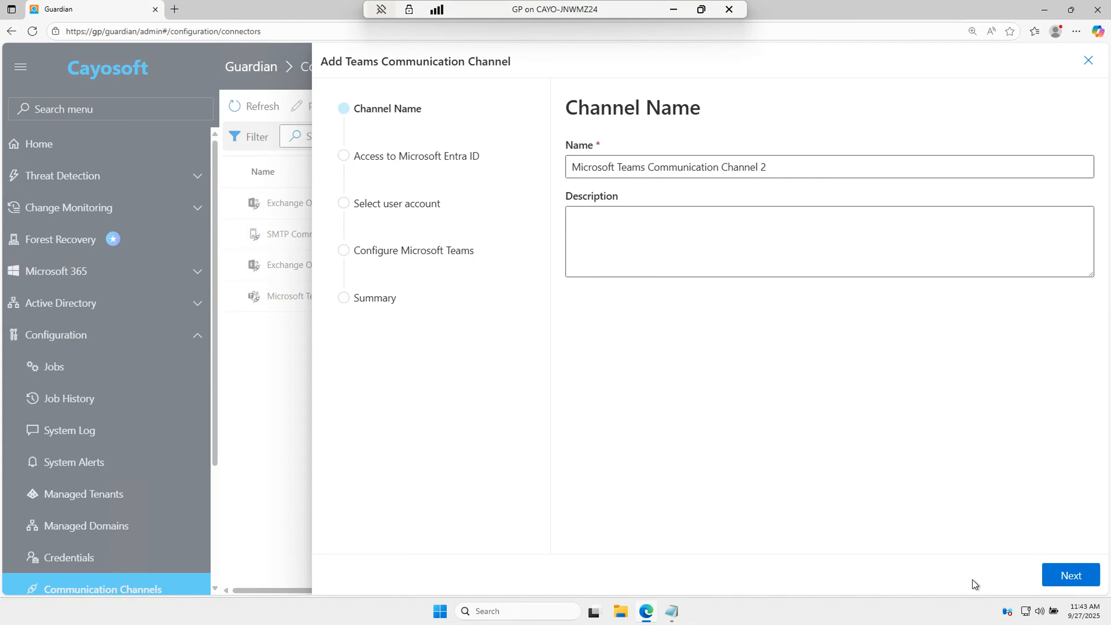
click(1082, 582)
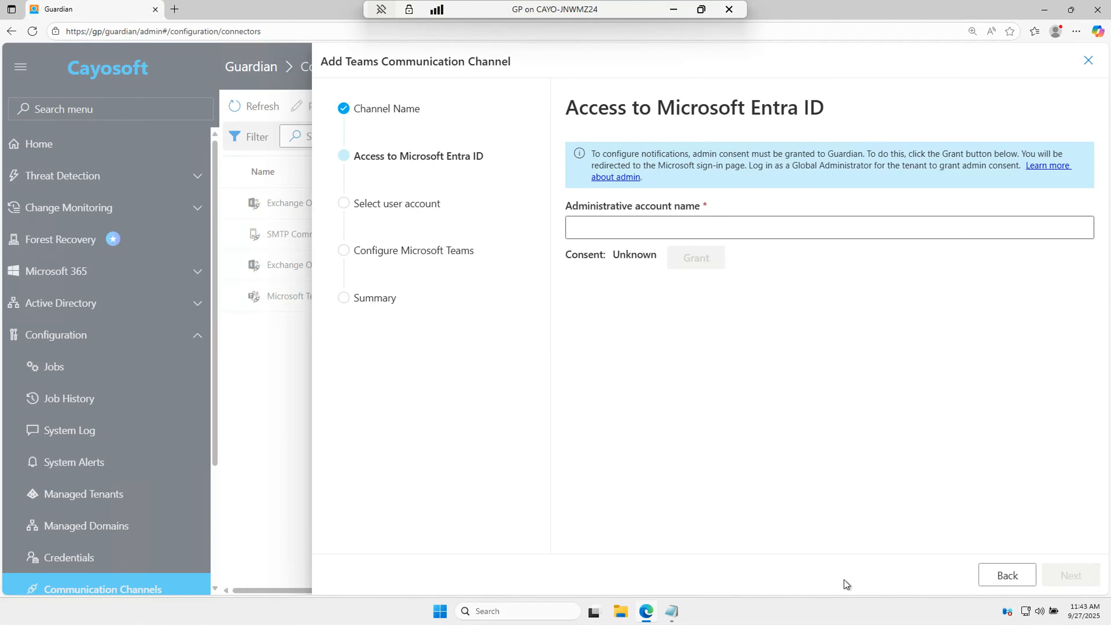
Step: Enter the administrator's address as the Teams channel's Administrative account name and grant admin consent
mouse_move(672, 613)
click(678, 572)
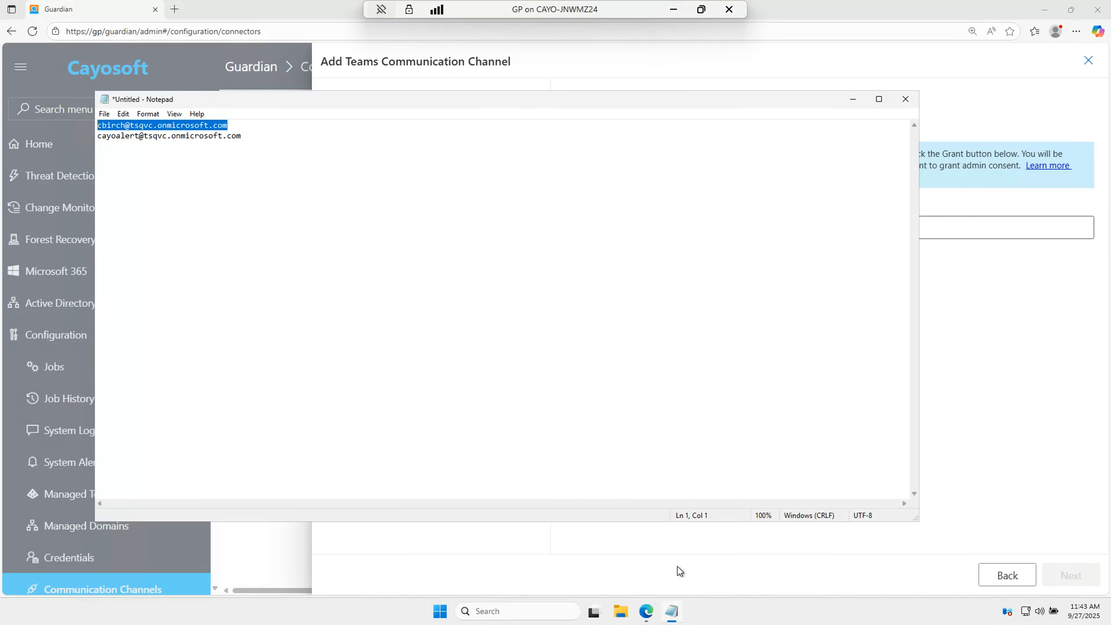
right_click(199, 125)
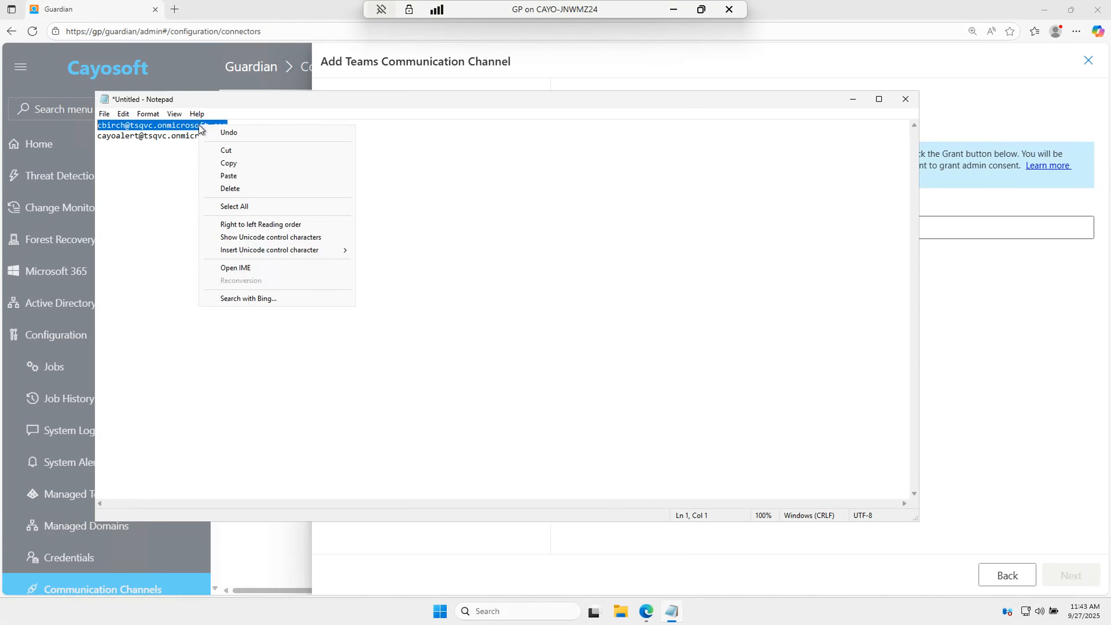
click(237, 163)
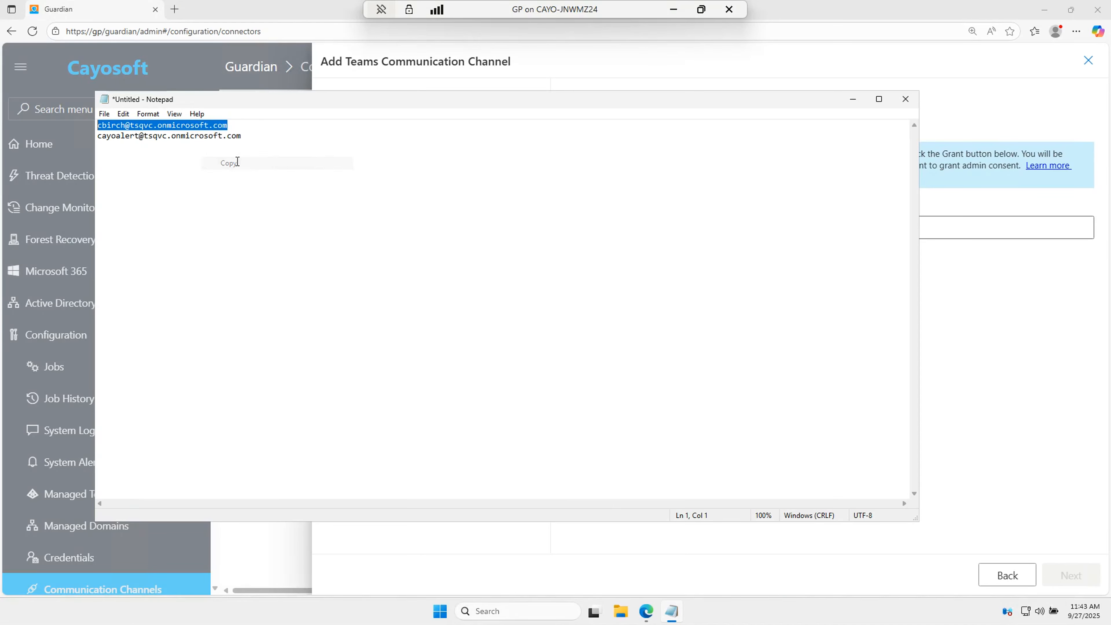
click(852, 101)
click(612, 224)
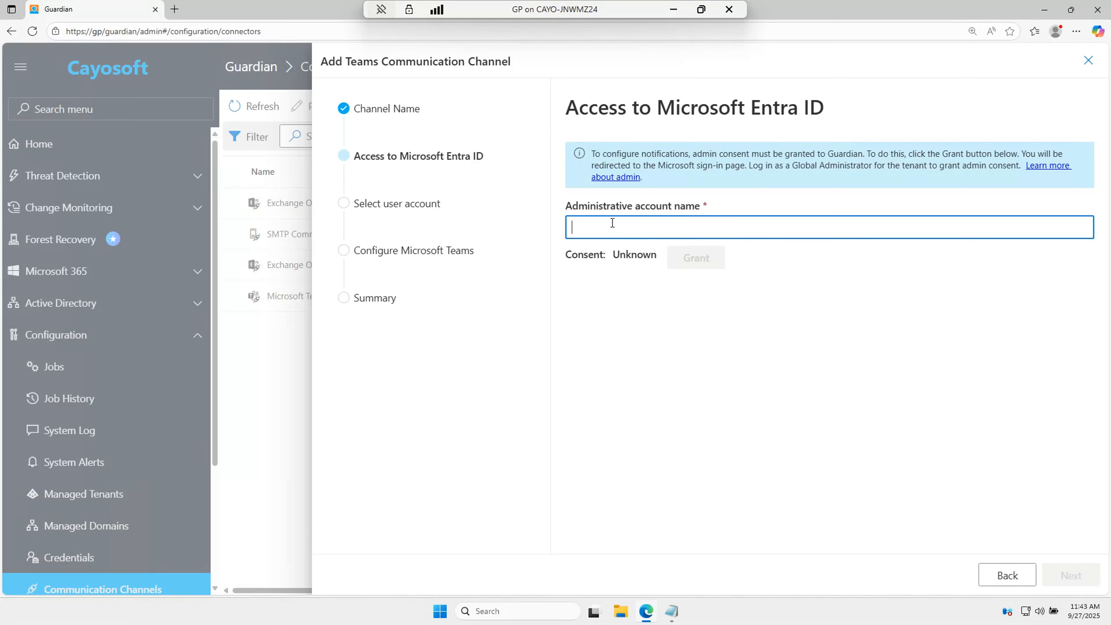
right_click(612, 223)
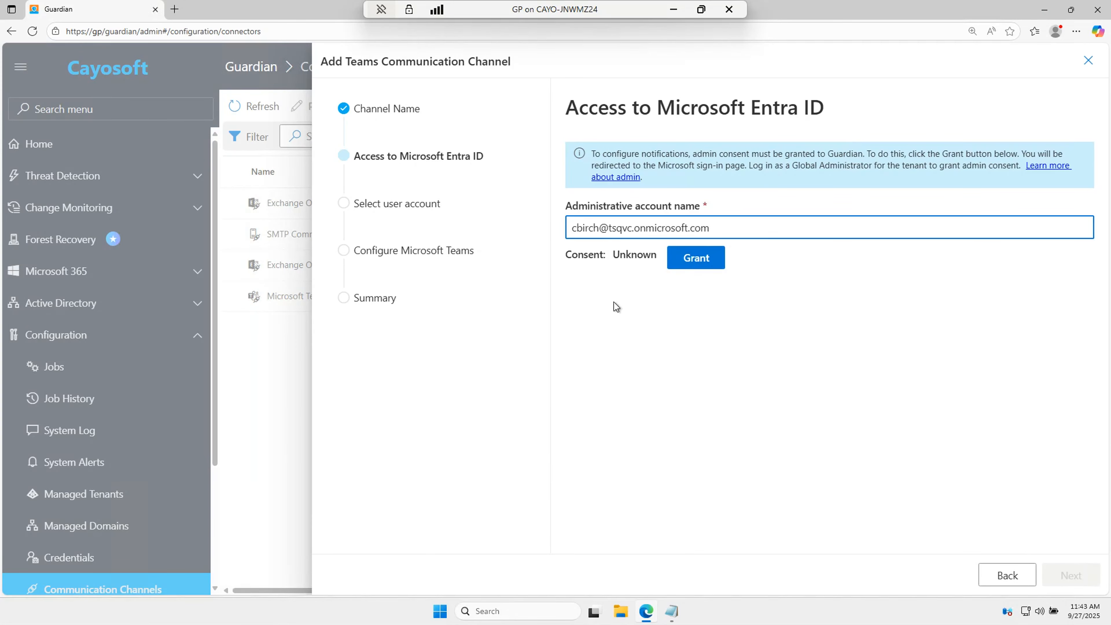
click(703, 262)
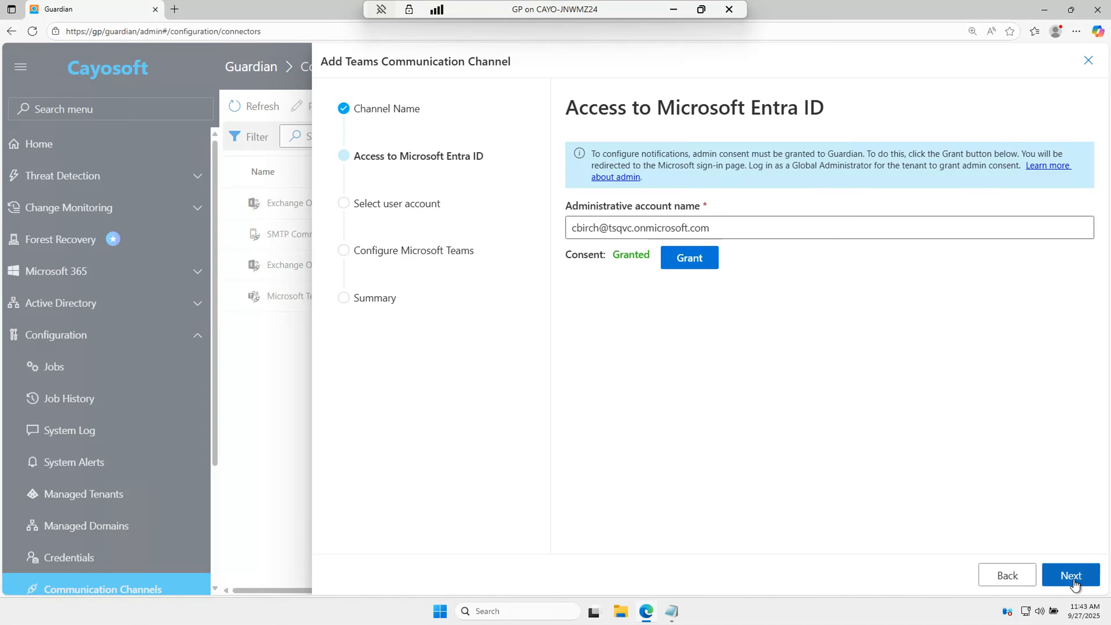
Step: Go to the user account step and copy the alert account address from Notepad
click(1074, 580)
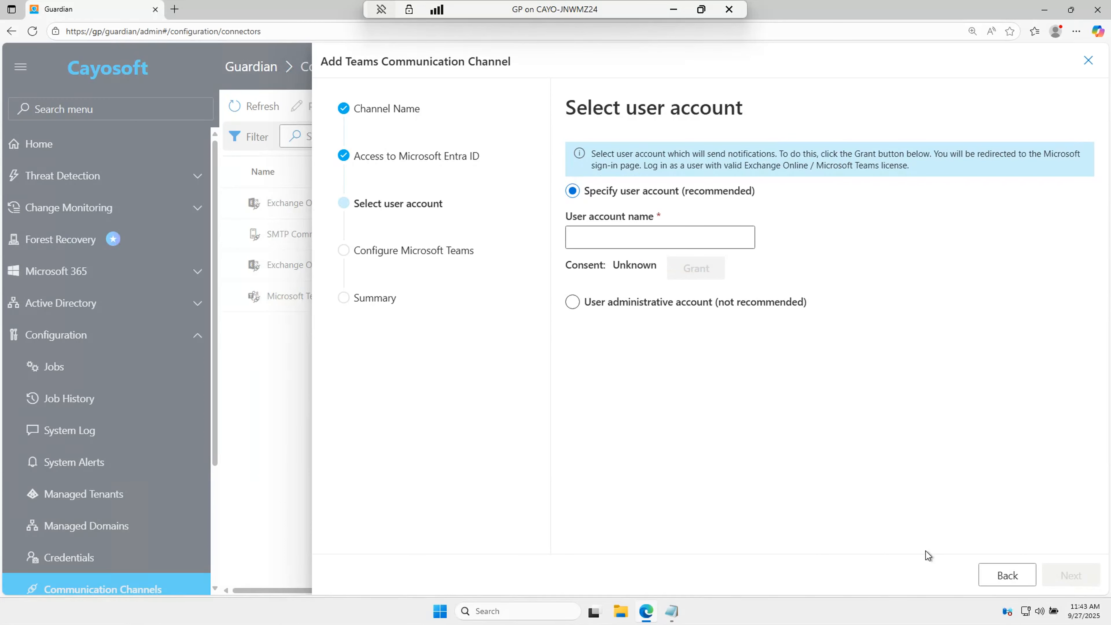
mouse_move(670, 613)
click(660, 584)
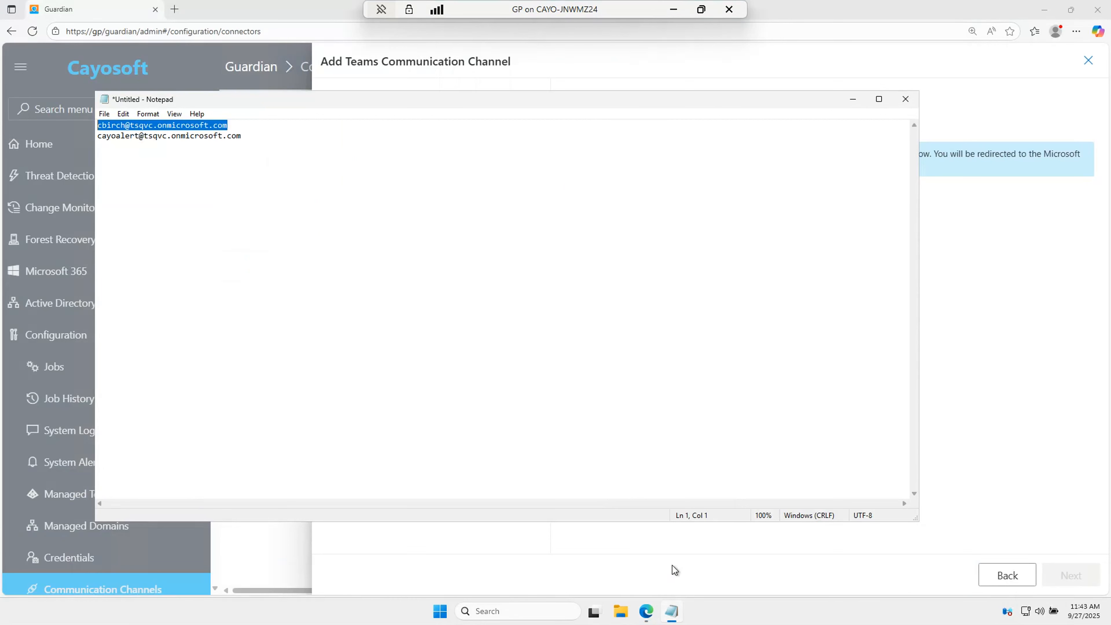
drag(251, 136, 97, 138)
right_click(170, 138)
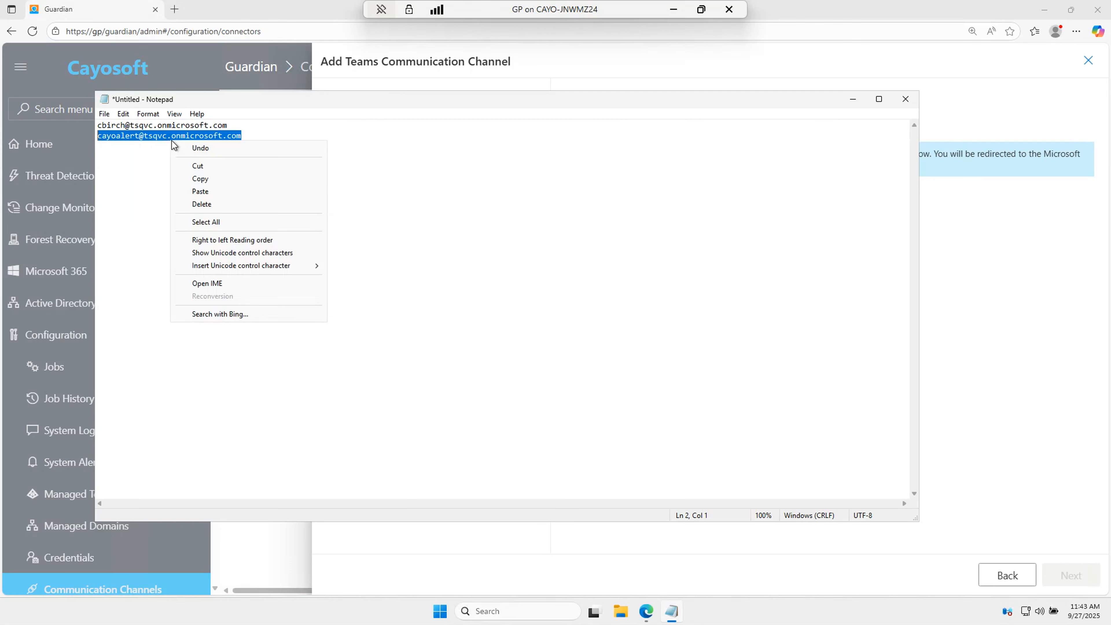
click(237, 180)
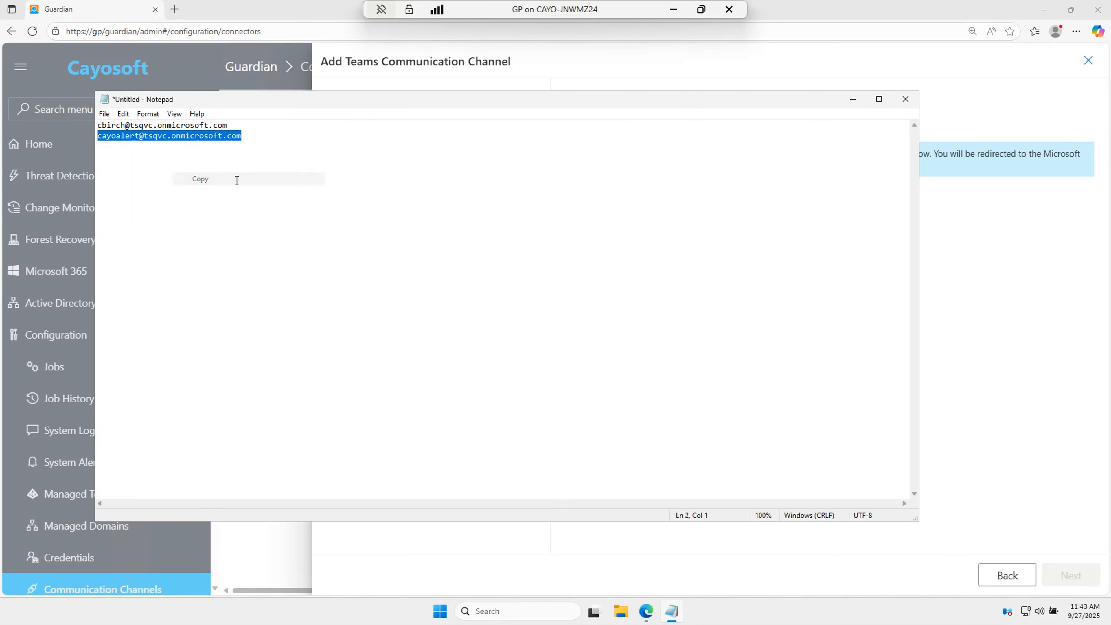
click(853, 99)
Step: Paste the alert account address as User account name and grant its consent
click(573, 237)
right_click(572, 237)
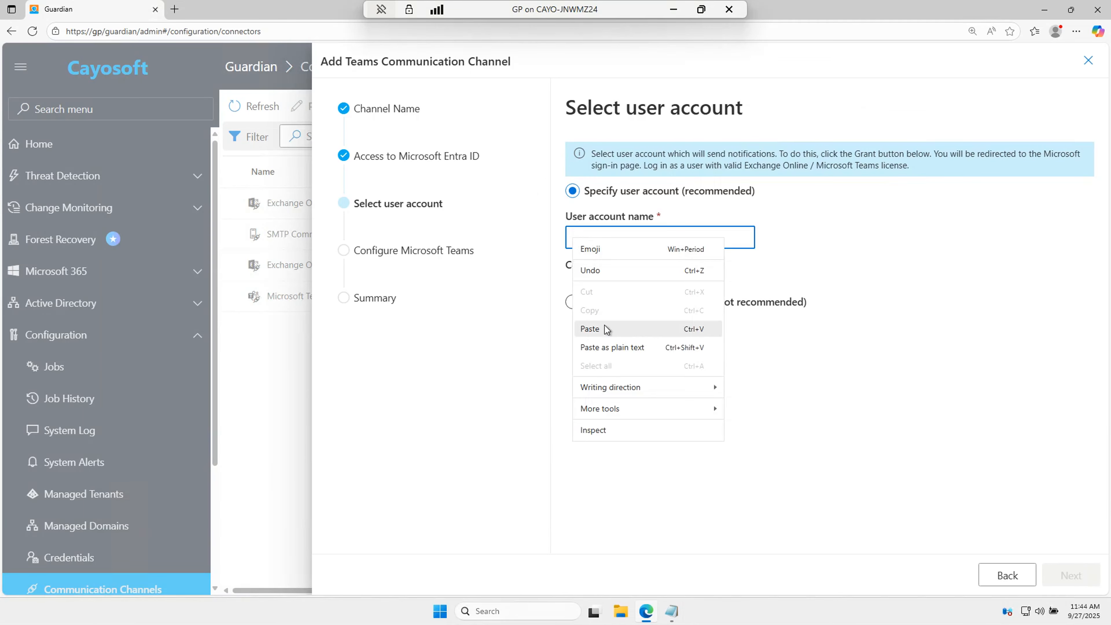
click(594, 328)
click(669, 268)
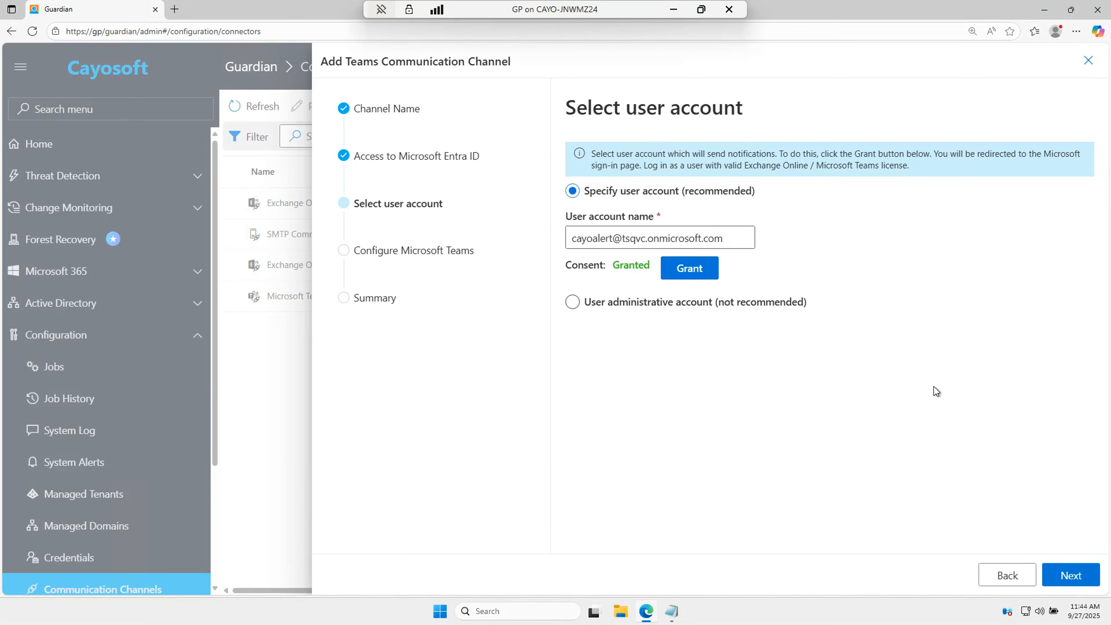
click(1080, 576)
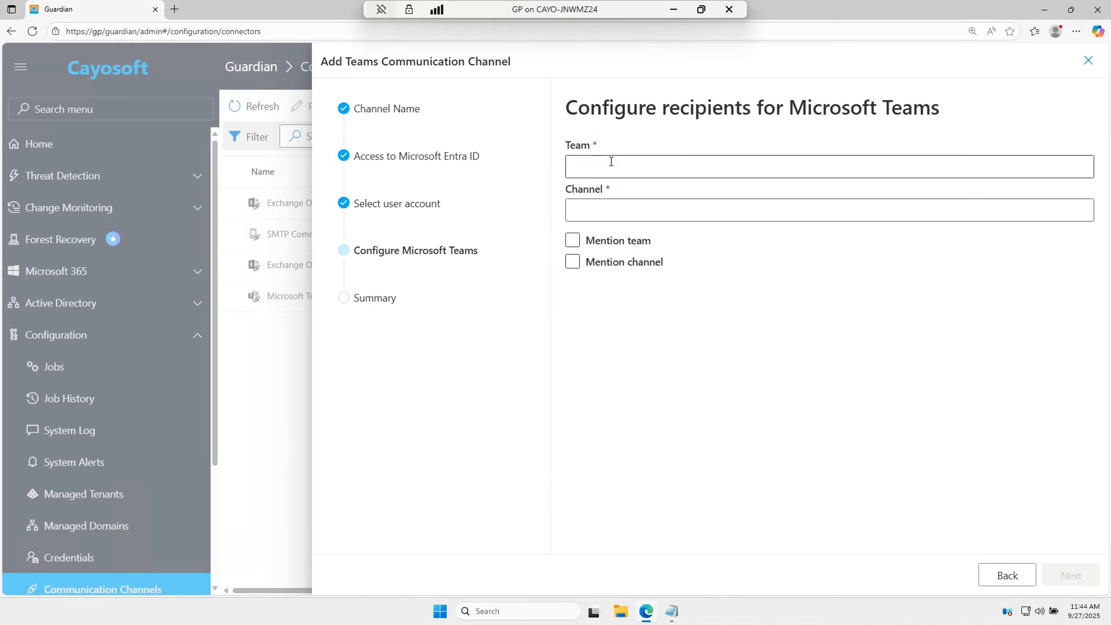
Step: Set Team to CayoAlert and Channel to General, with Mention team and Mention channel ticked
click(612, 162)
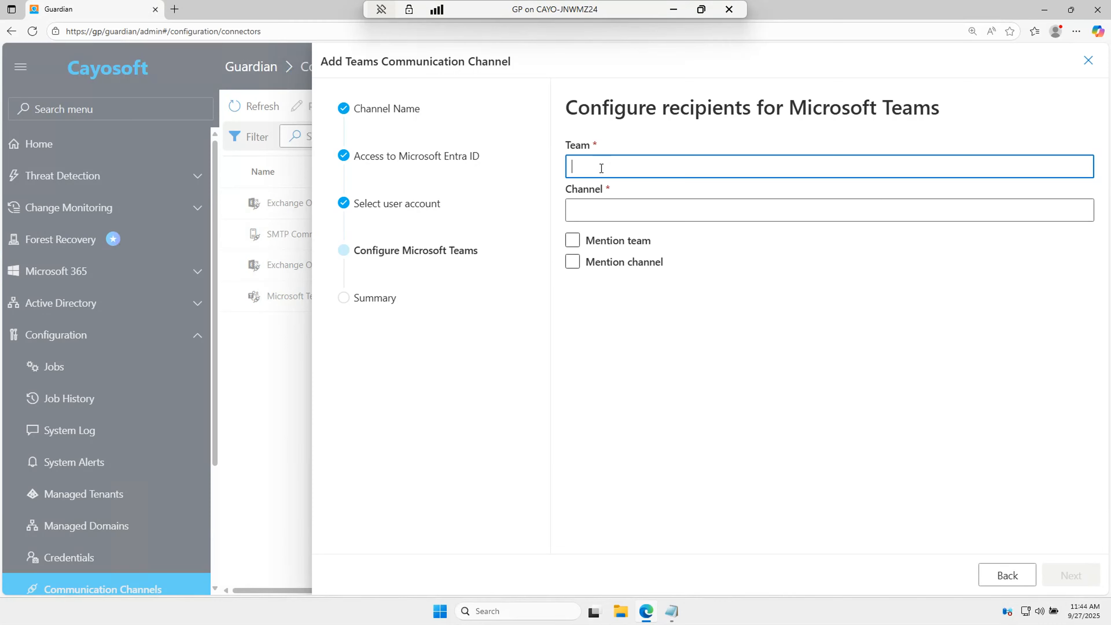
text(CayoAlert)
click(630, 207)
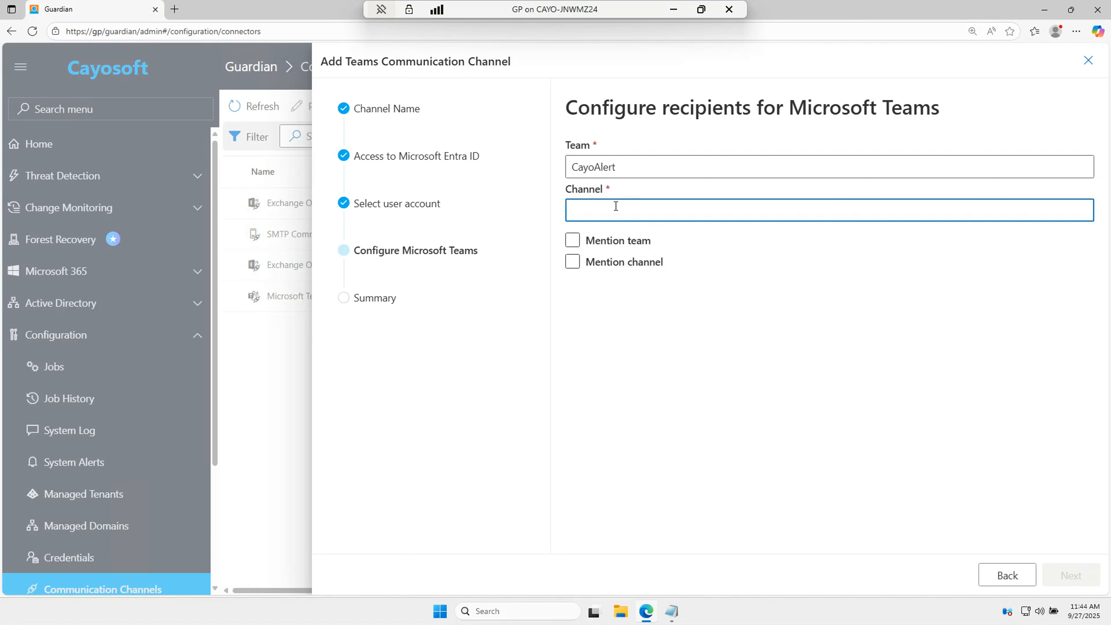
text(Ge)
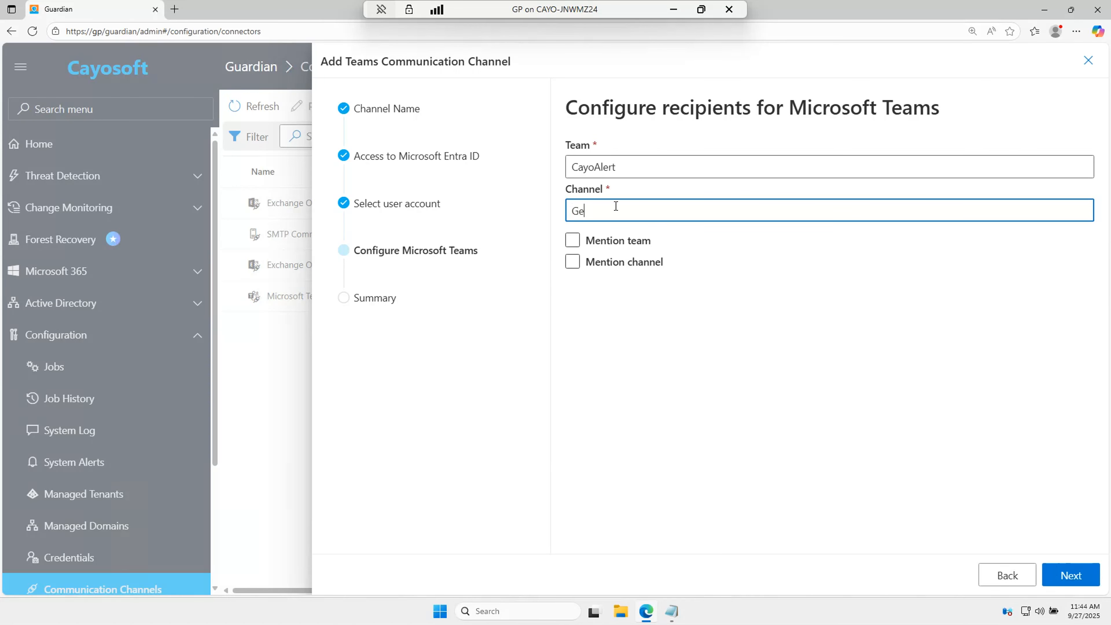
text(neral)
click(579, 243)
click(573, 262)
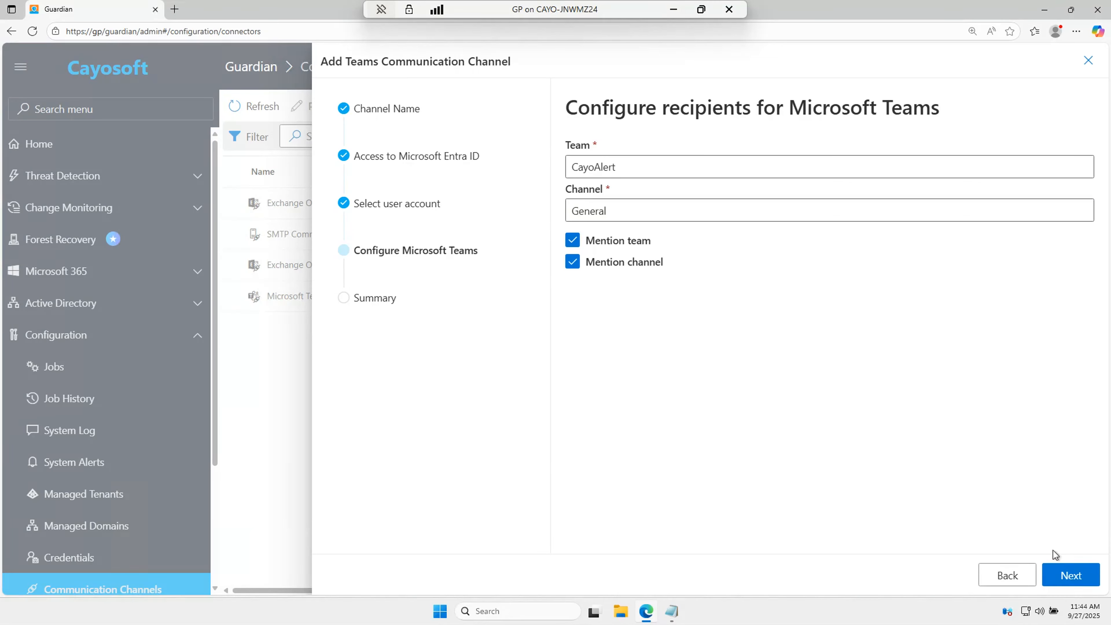
Step: Review the summary for Microsoft Teams Communication Channel 2 and close the wizard
click(1073, 575)
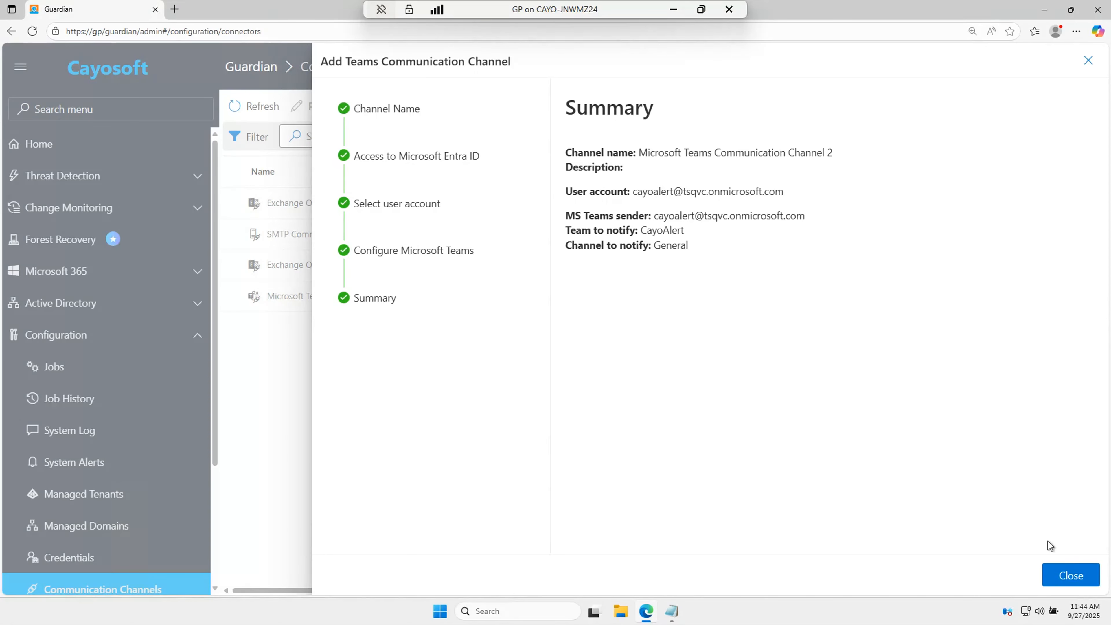
click(1073, 574)
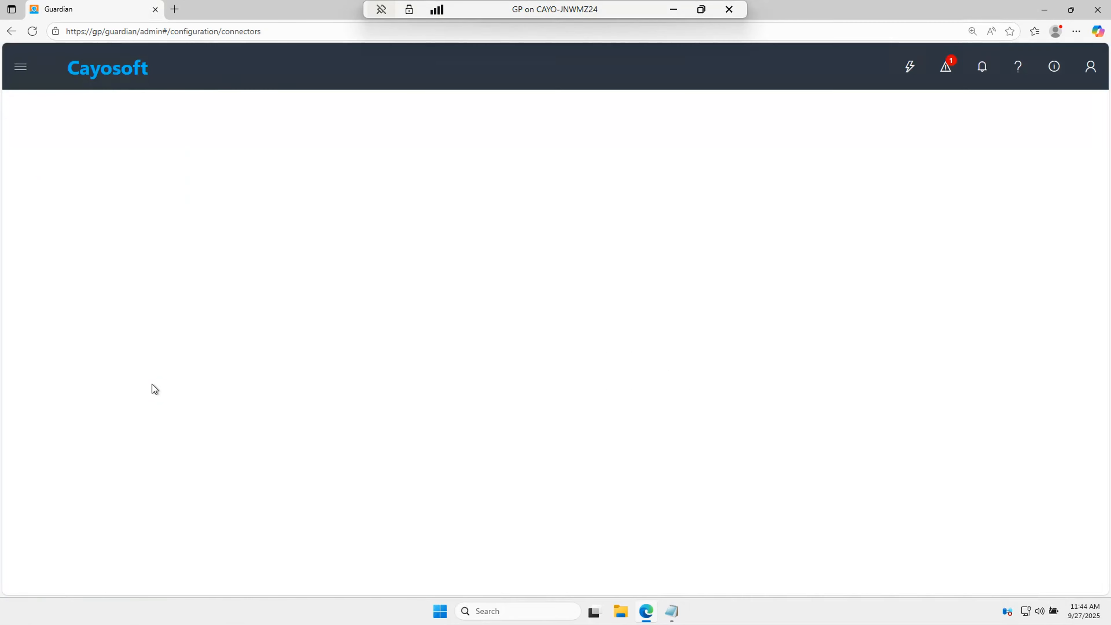